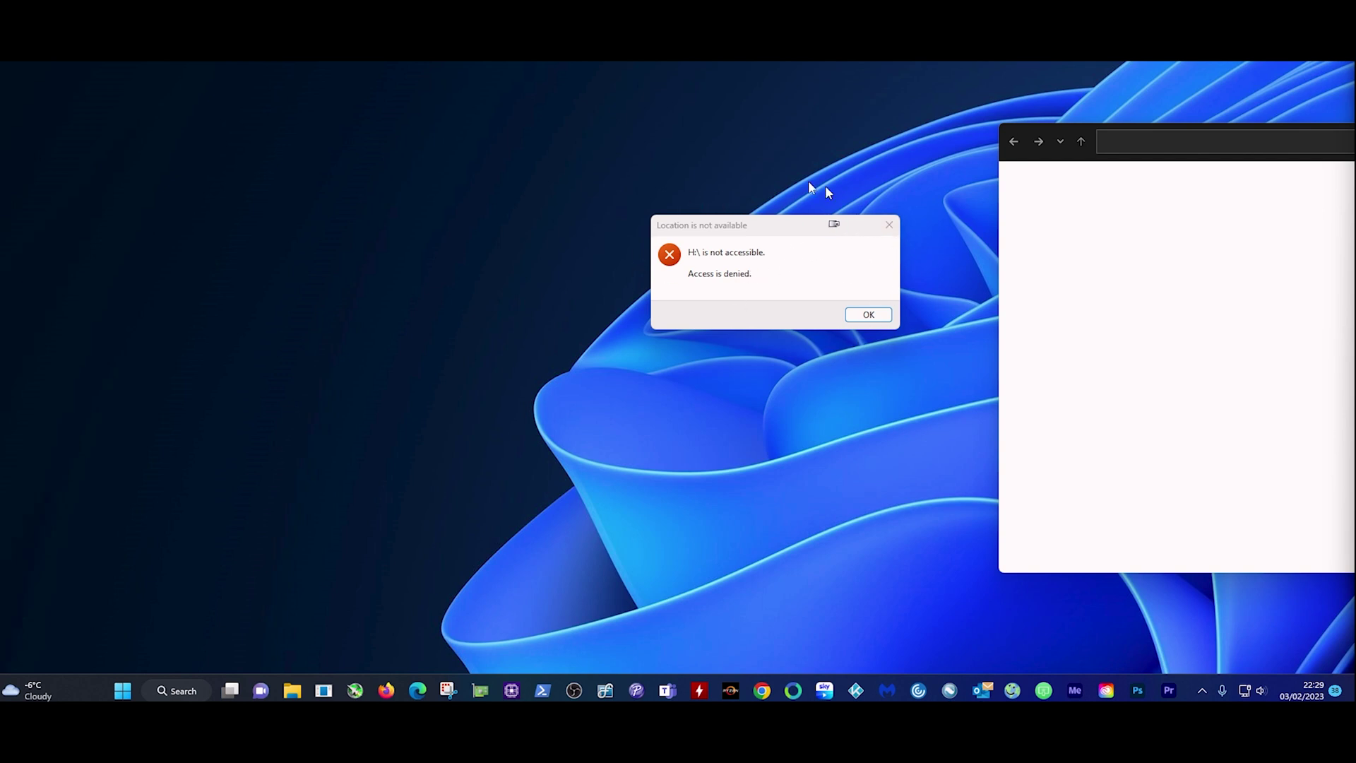
- Show the drives in This PC, try to open the TOSHIBA EXT (H:) drive, and dismiss the message
key(super+e)
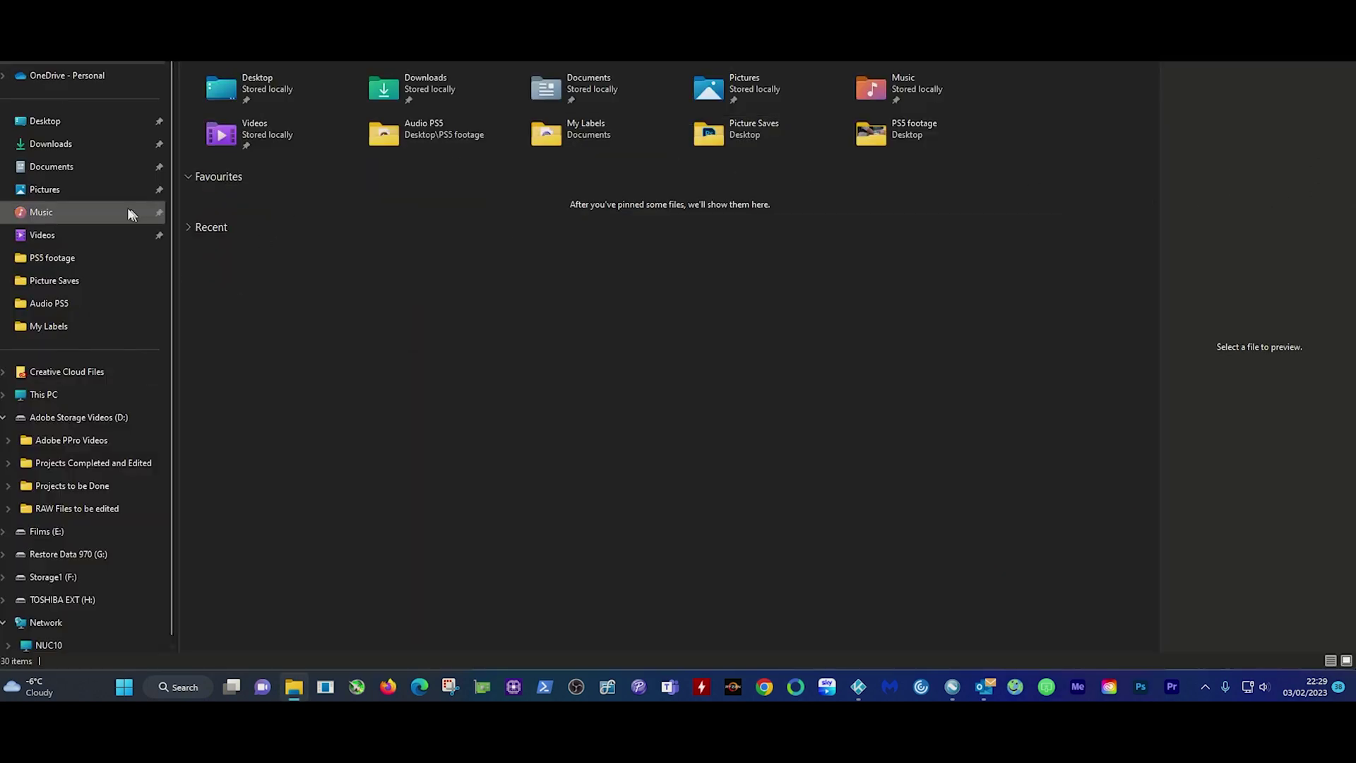
click(129, 396)
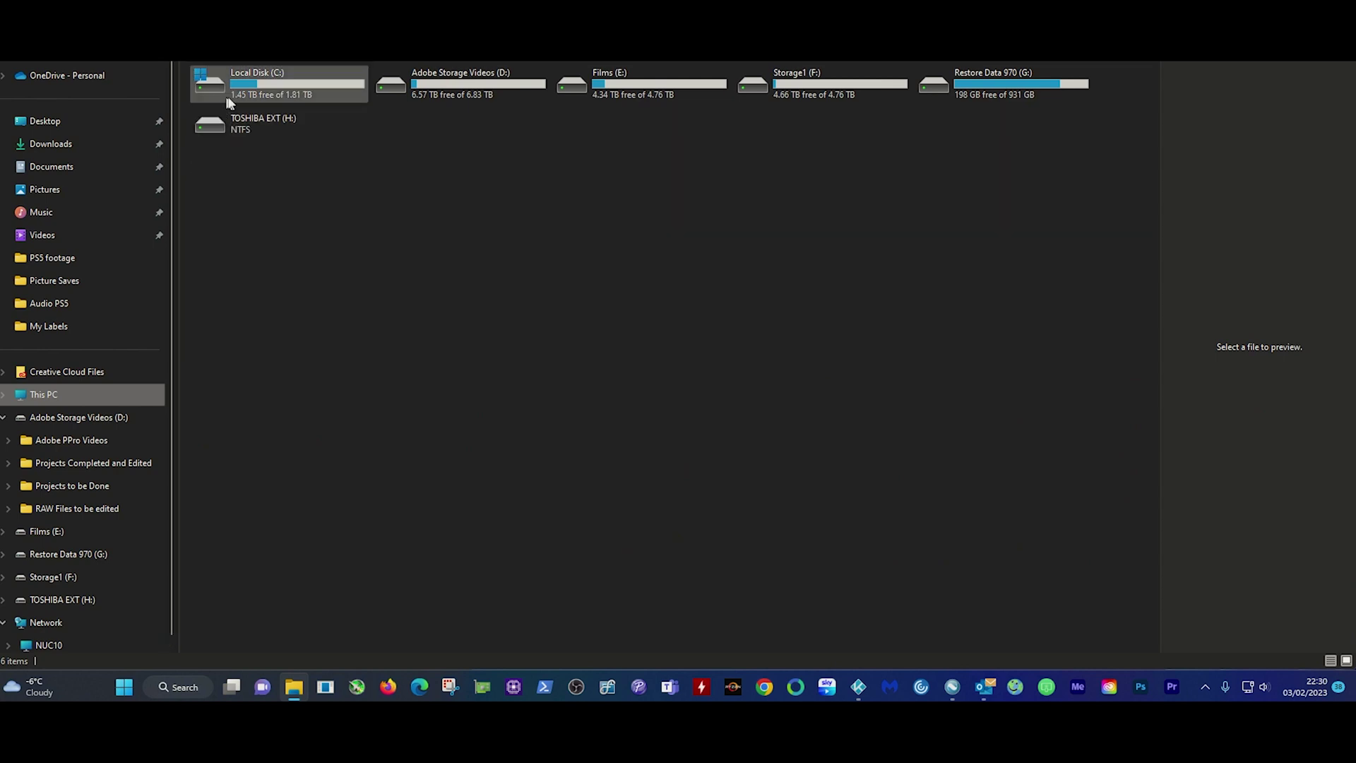
double_click(258, 125)
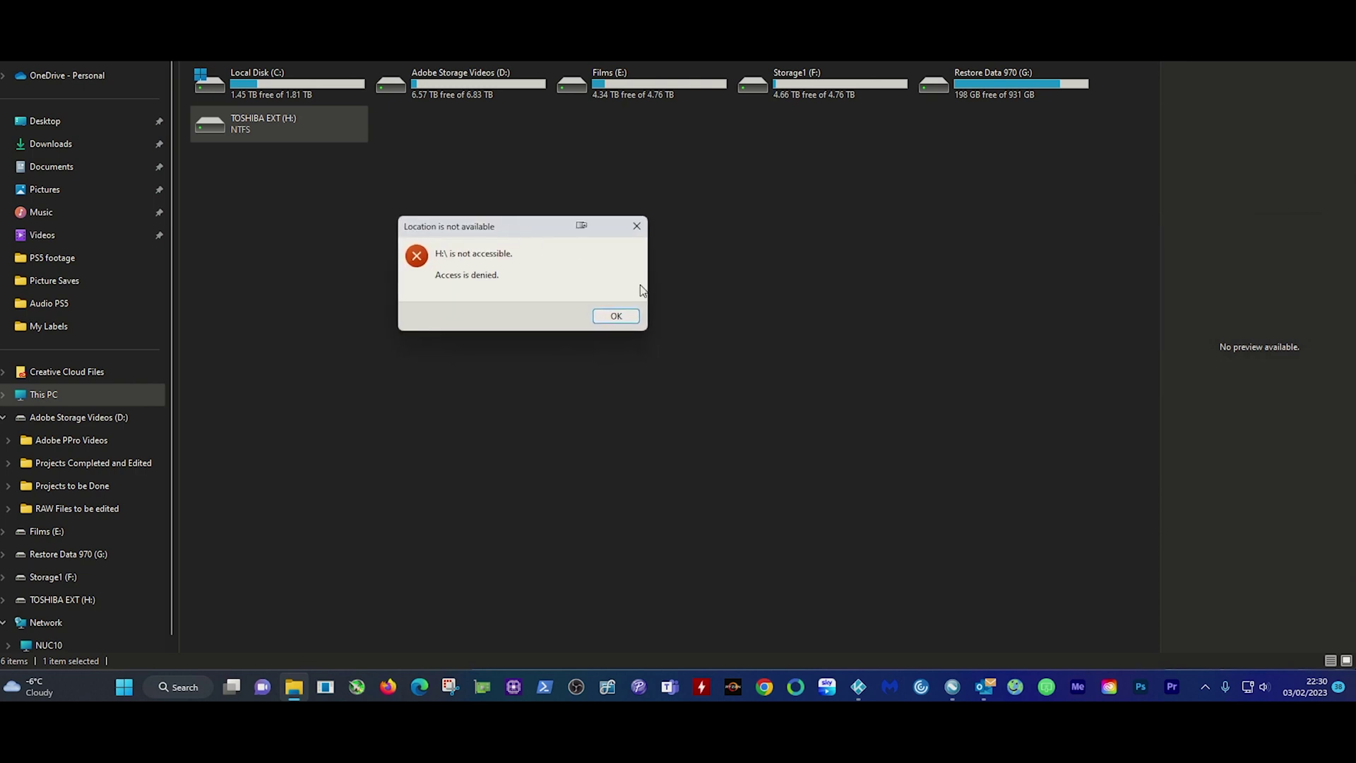
click(637, 226)
click(533, 248)
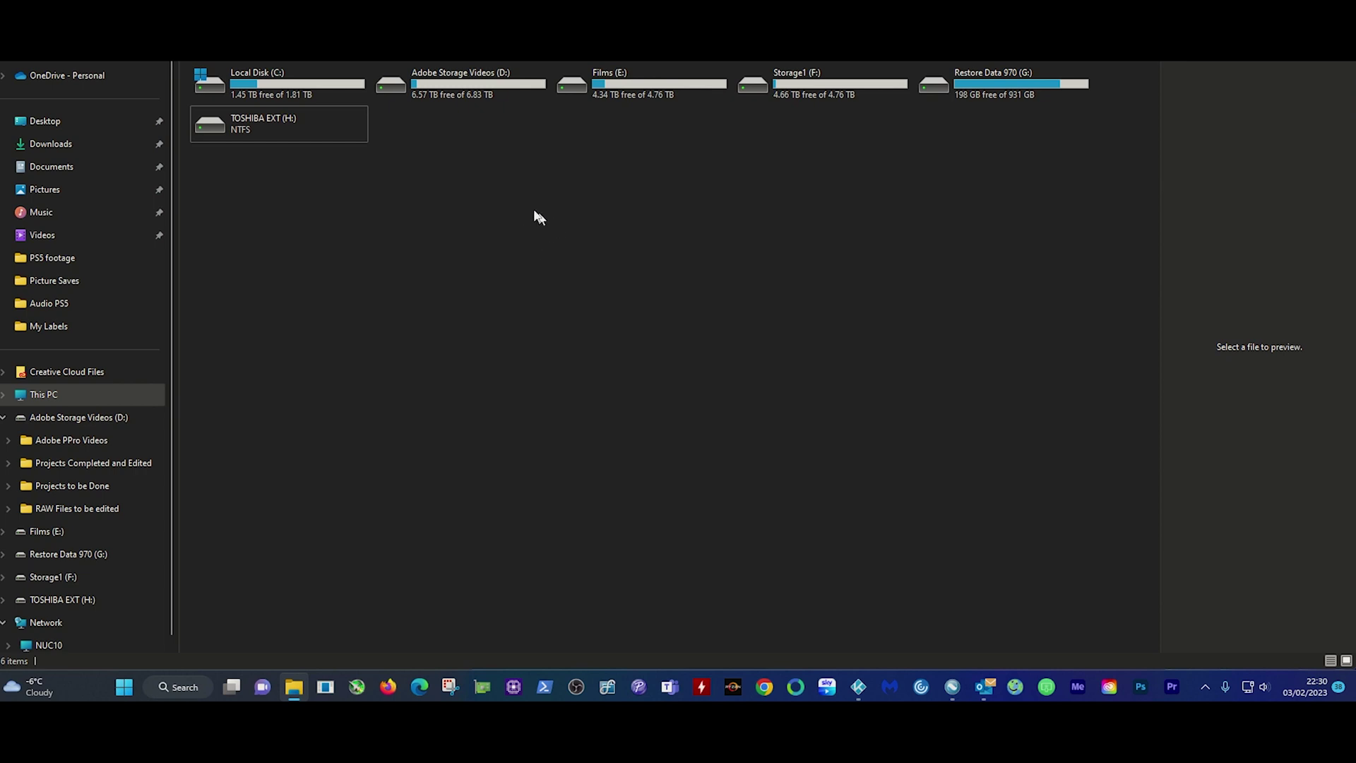
- Open the advanced security settings of the TOSHIBA EXT (H:) drive and start changing its owner
right_click(275, 124)
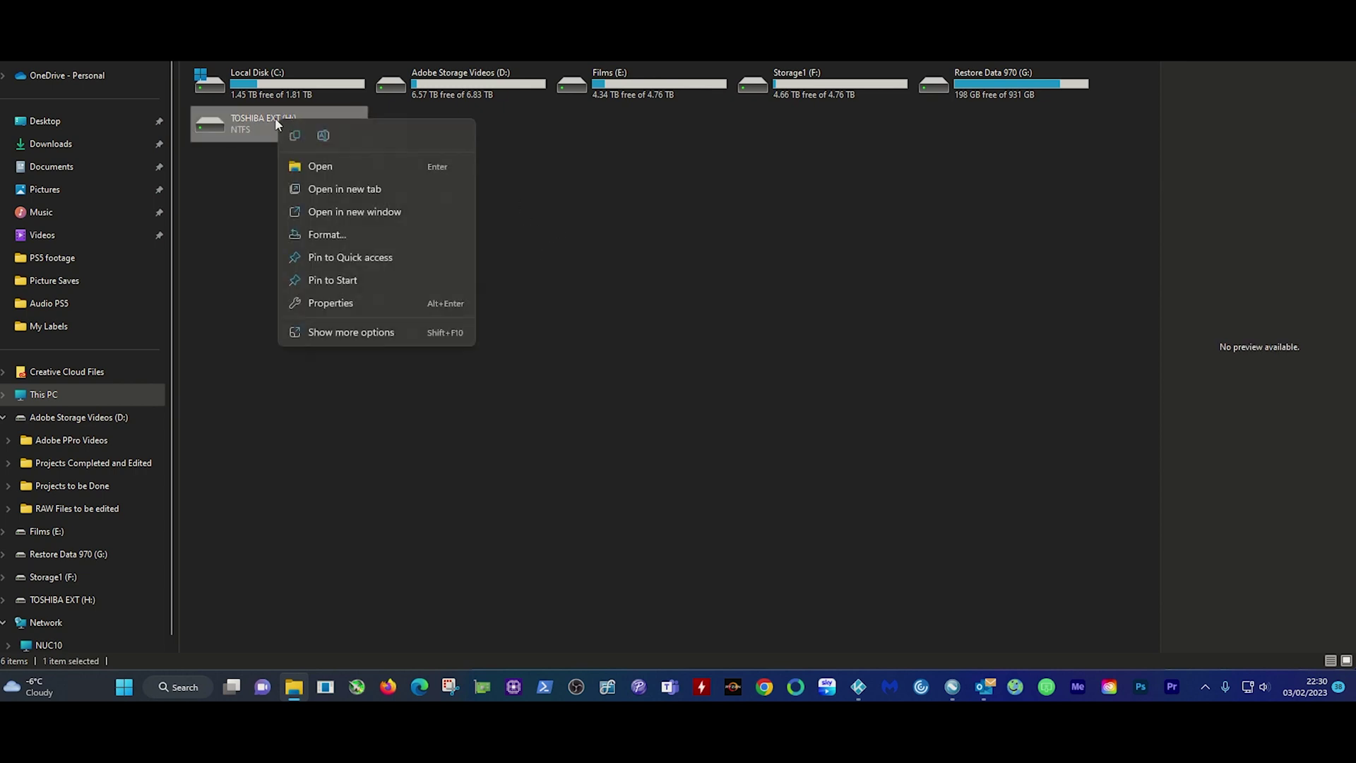
click(354, 302)
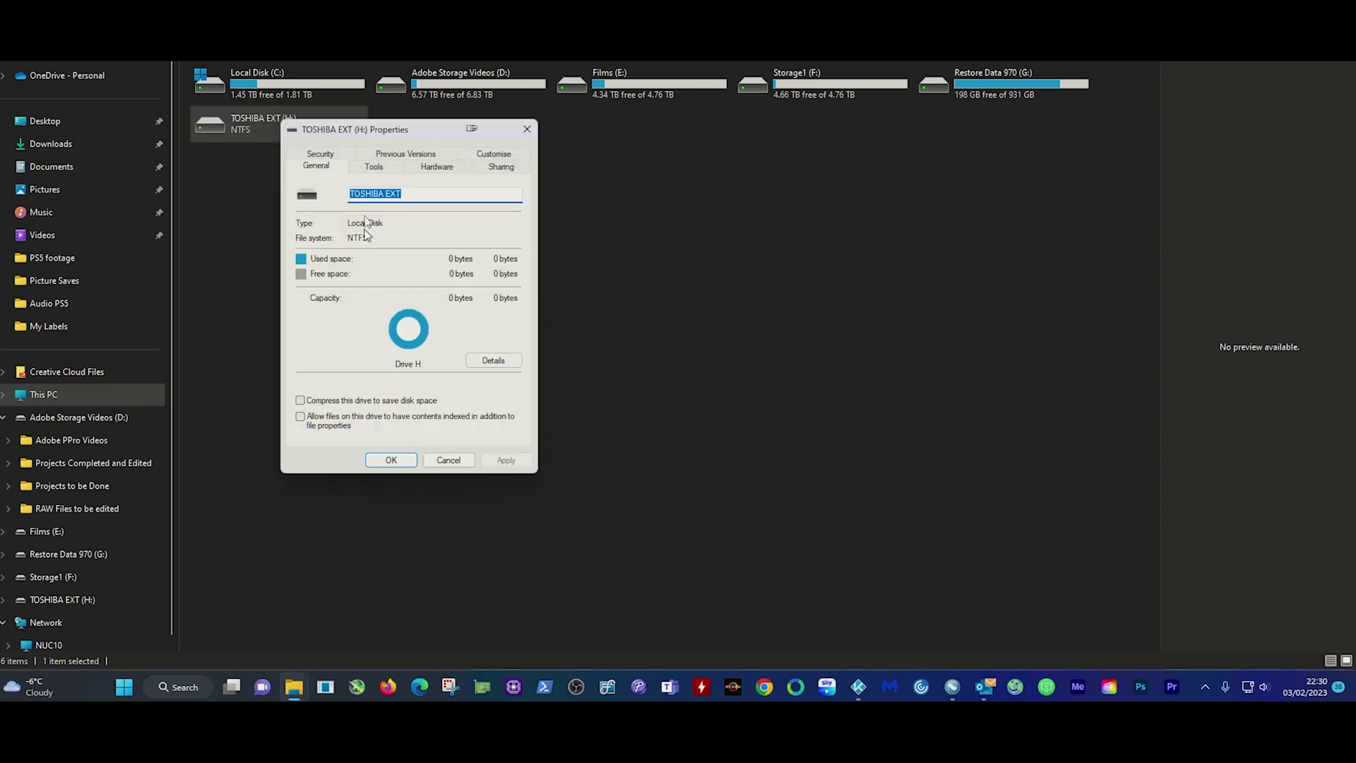
click(336, 157)
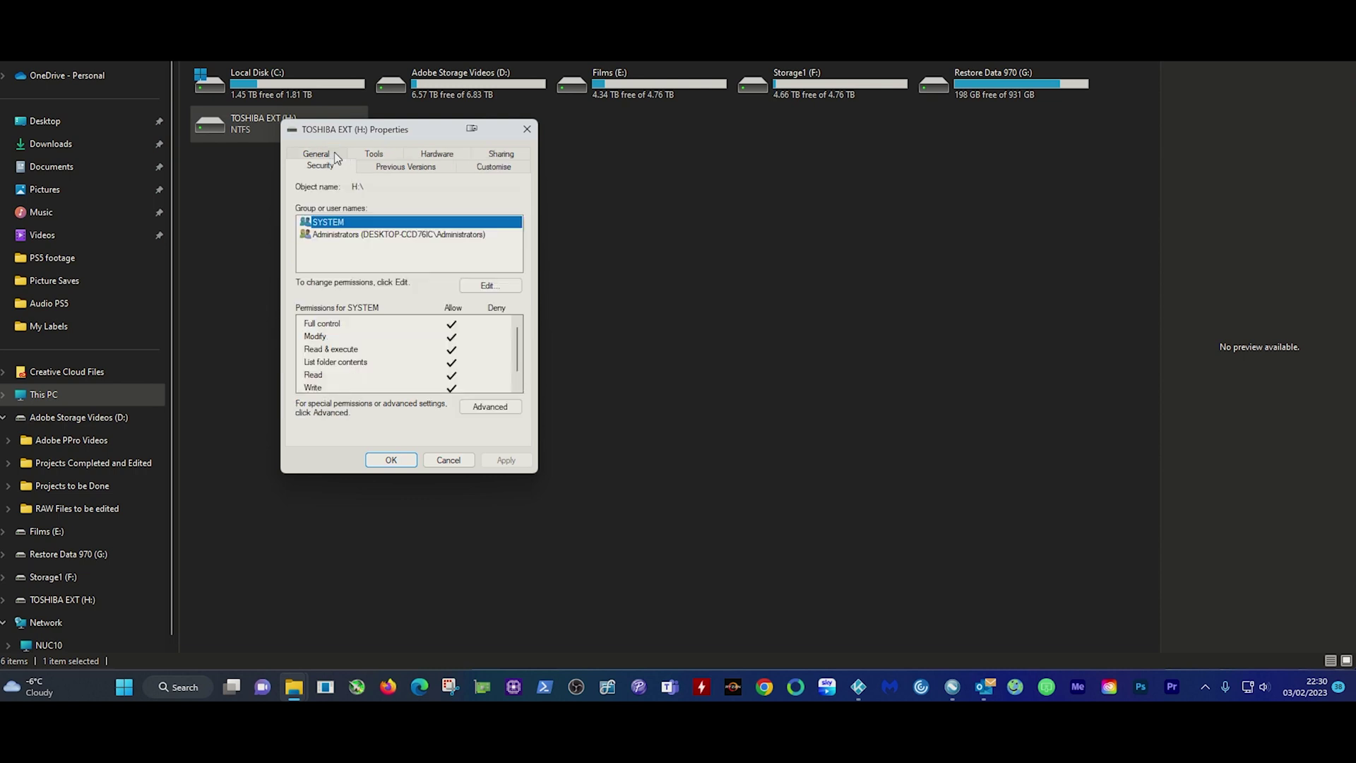
click(497, 413)
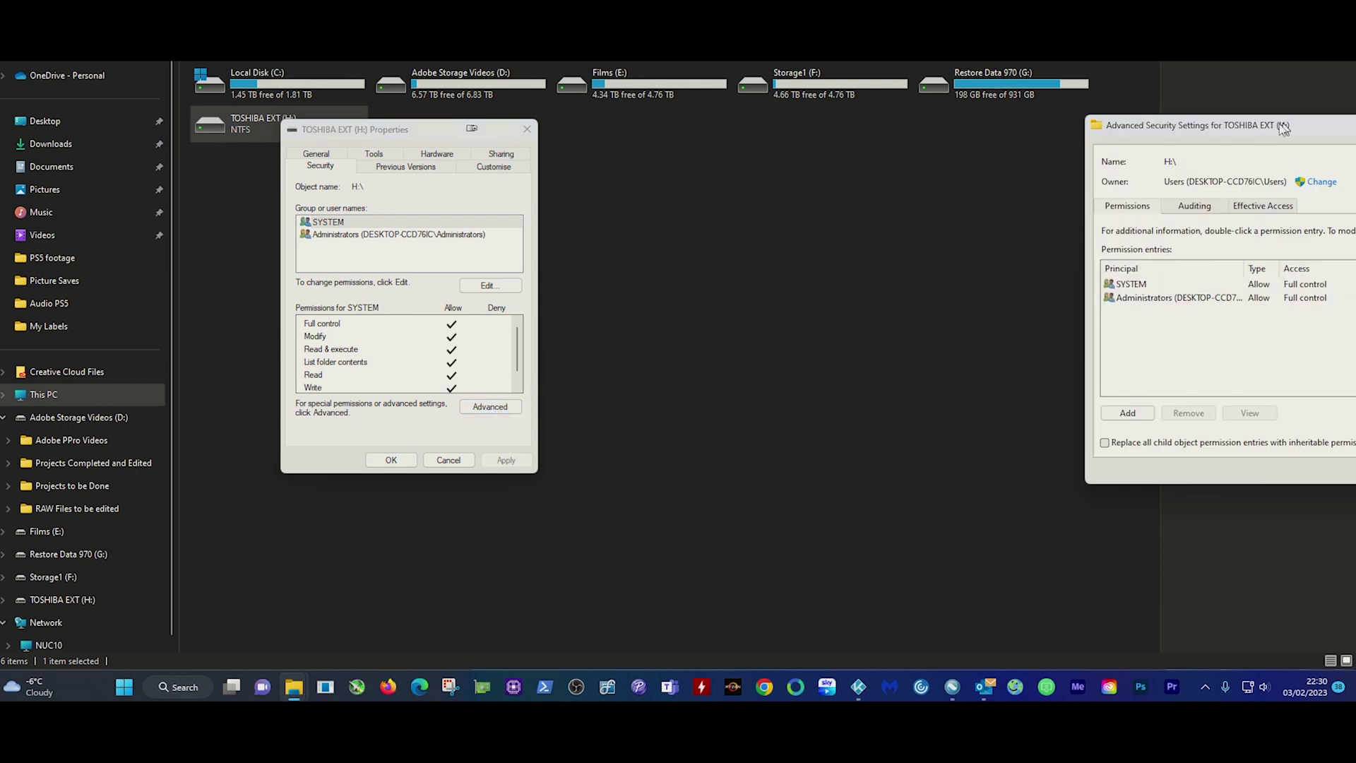
drag(1284, 128, 871, 134)
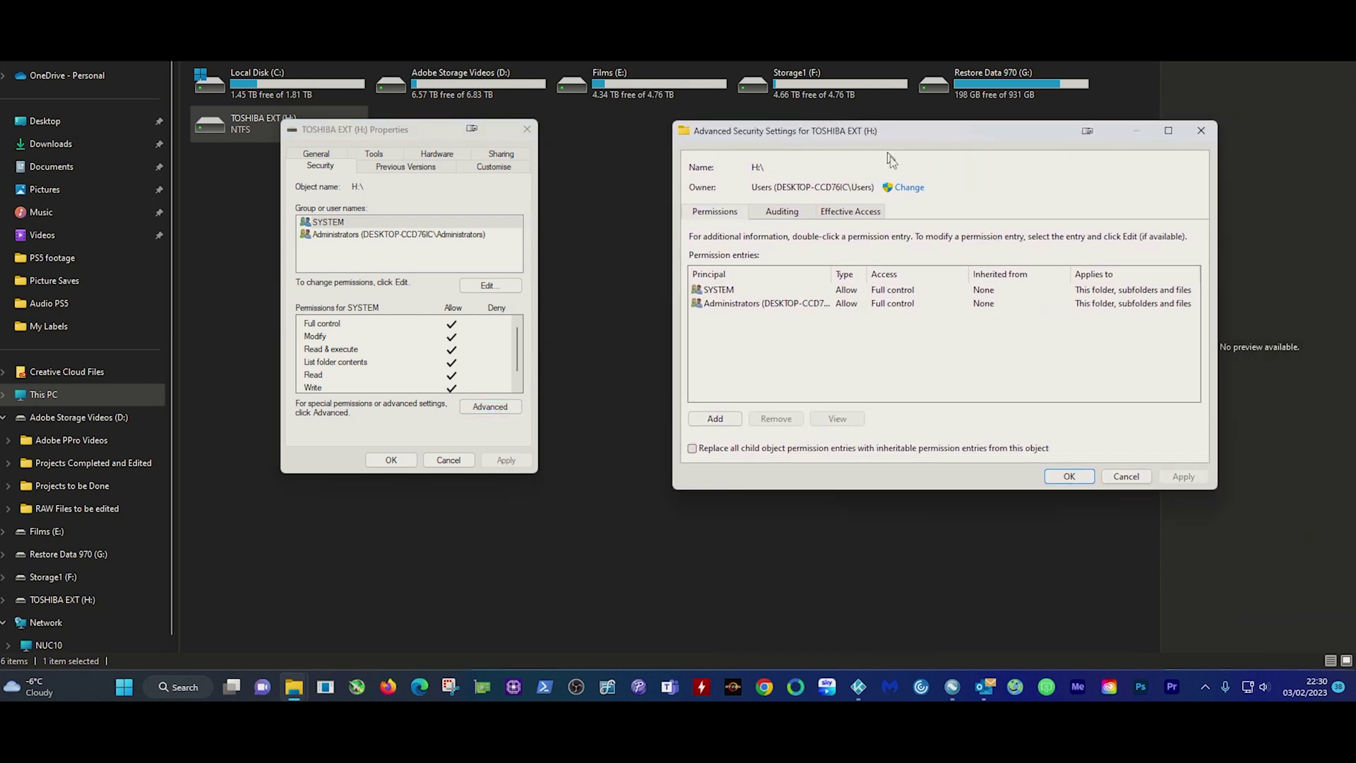
drag(959, 134, 870, 133)
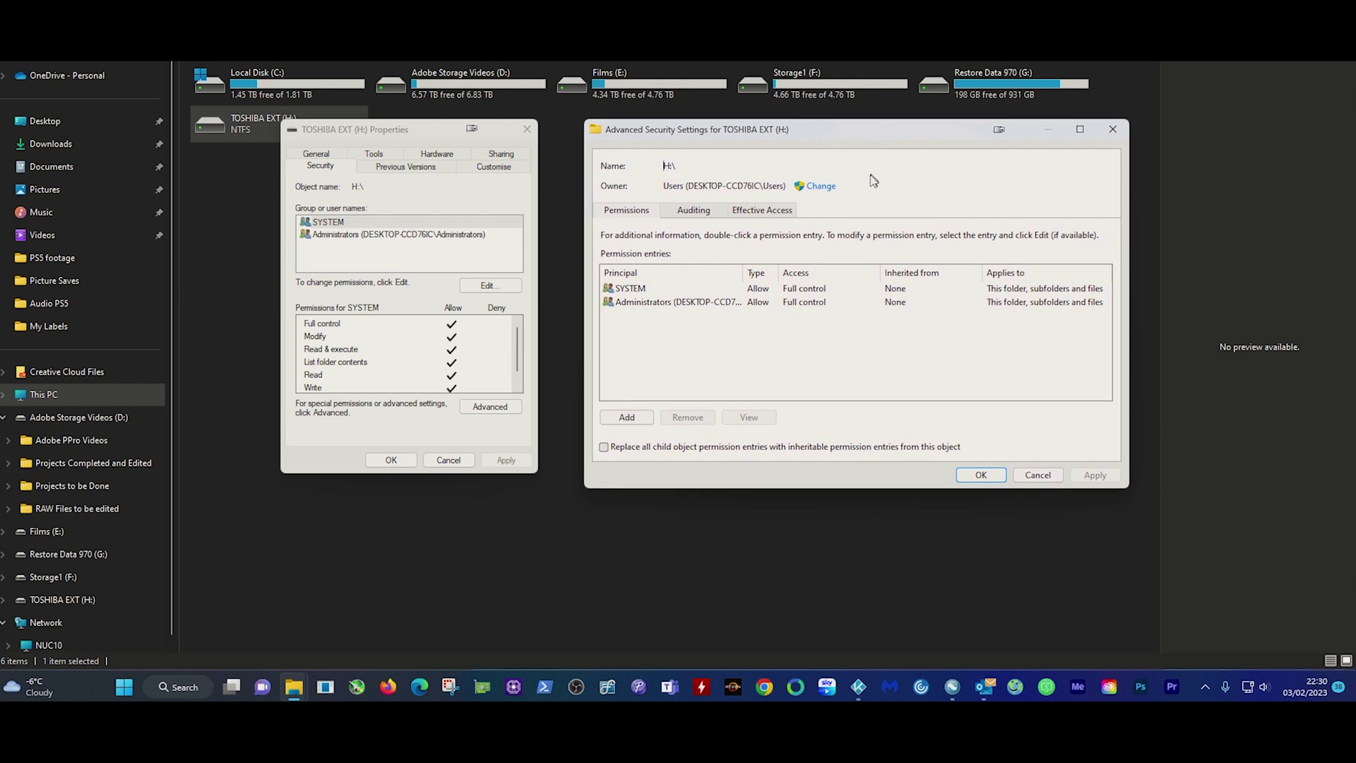
click(820, 186)
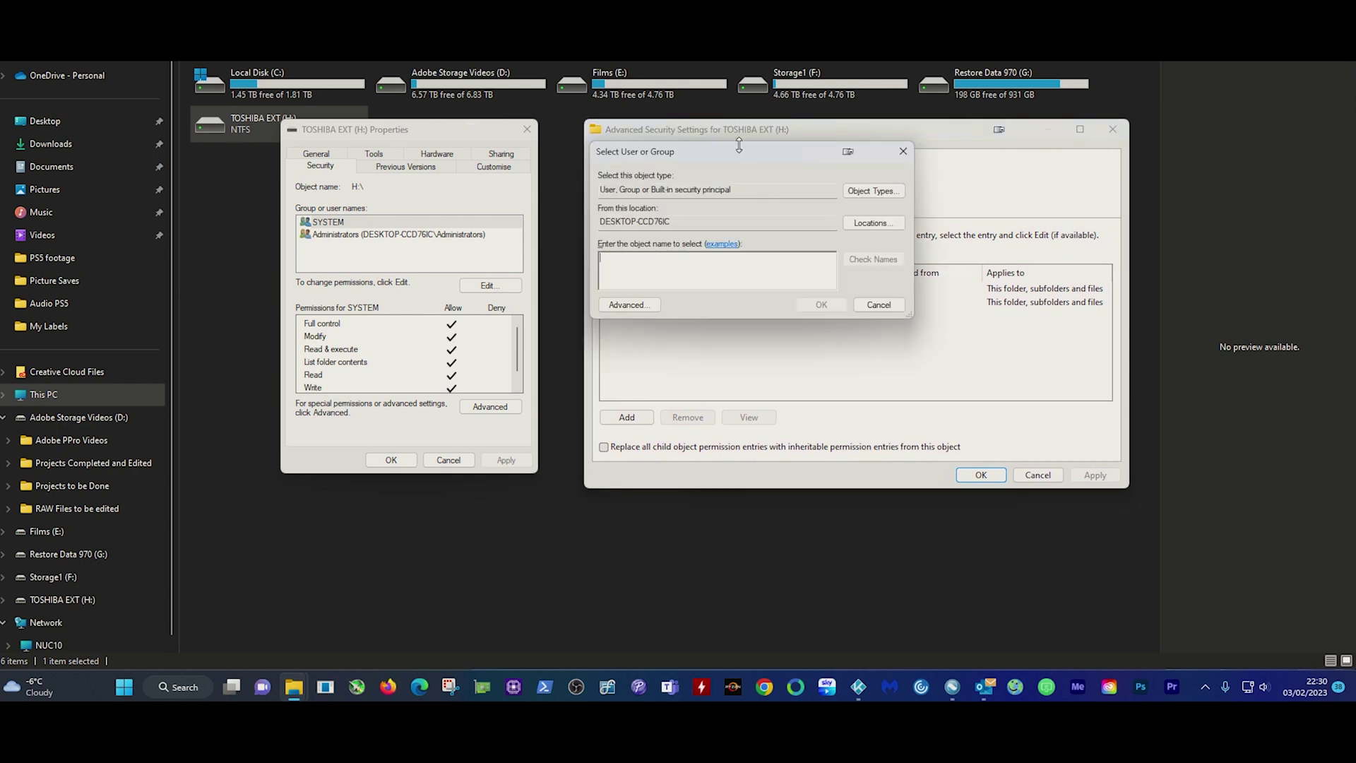
drag(738, 154, 810, 212)
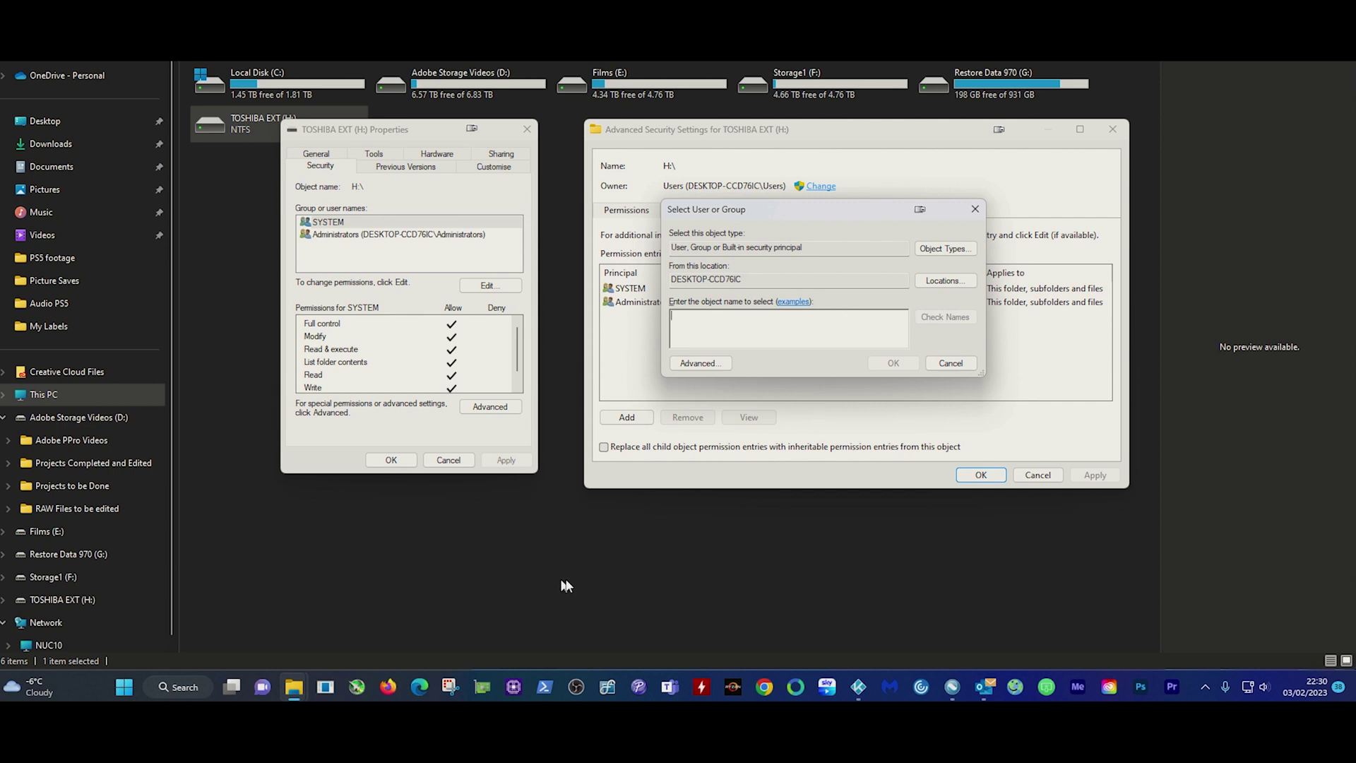
- Look up the Windows account's username in System Information
click(186, 683)
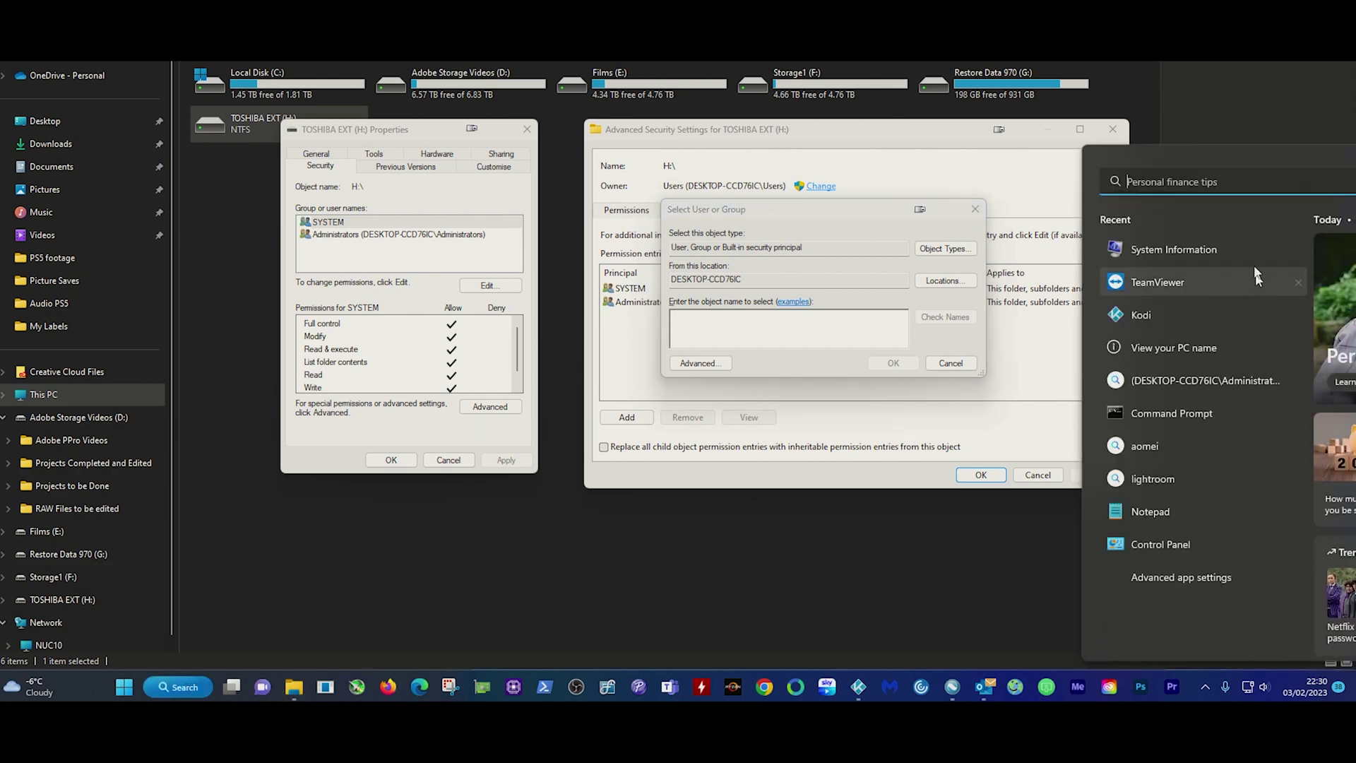
click(1196, 256)
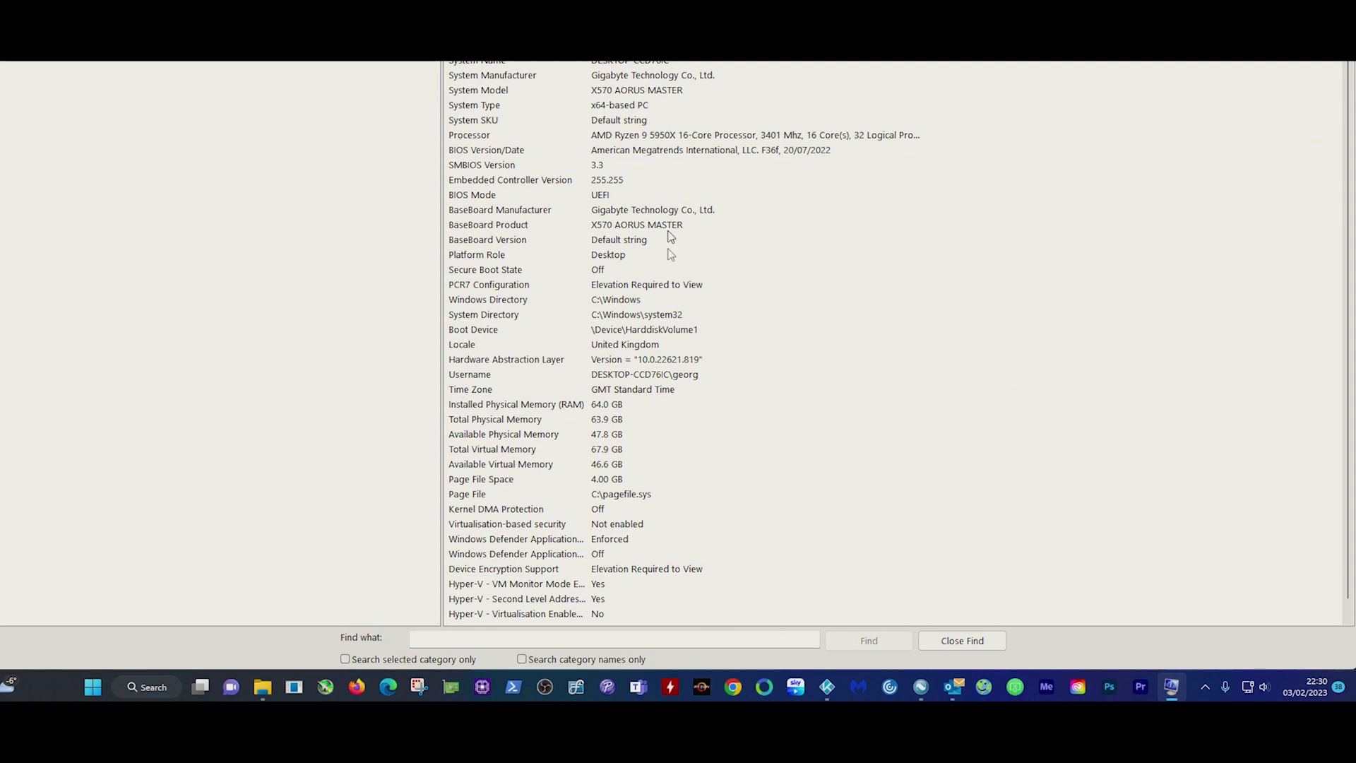
click(664, 329)
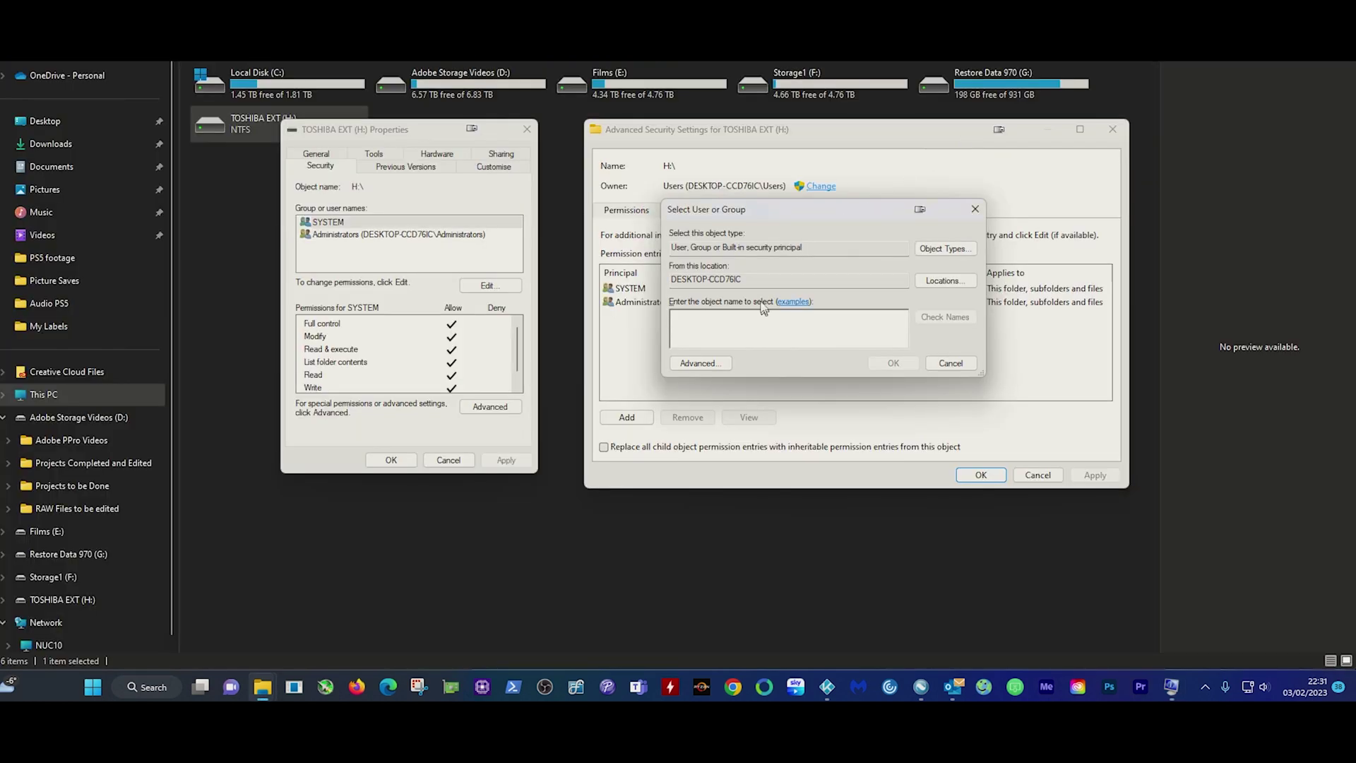
- Set the drive's owner to the Windows account's username, checking the name before accepting it
text(ghe)
key(BackSpace)
key(BackSpace)
text(geo)
click(930, 318)
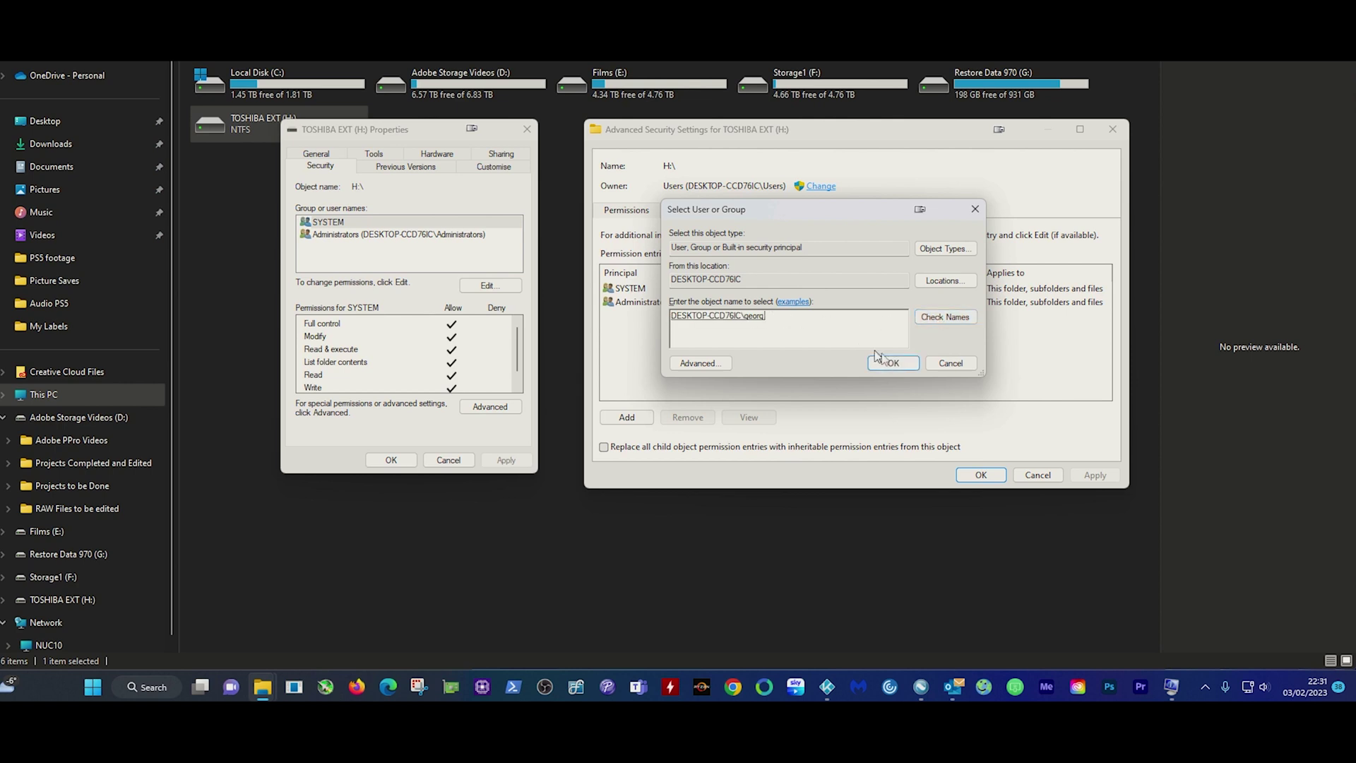
click(894, 364)
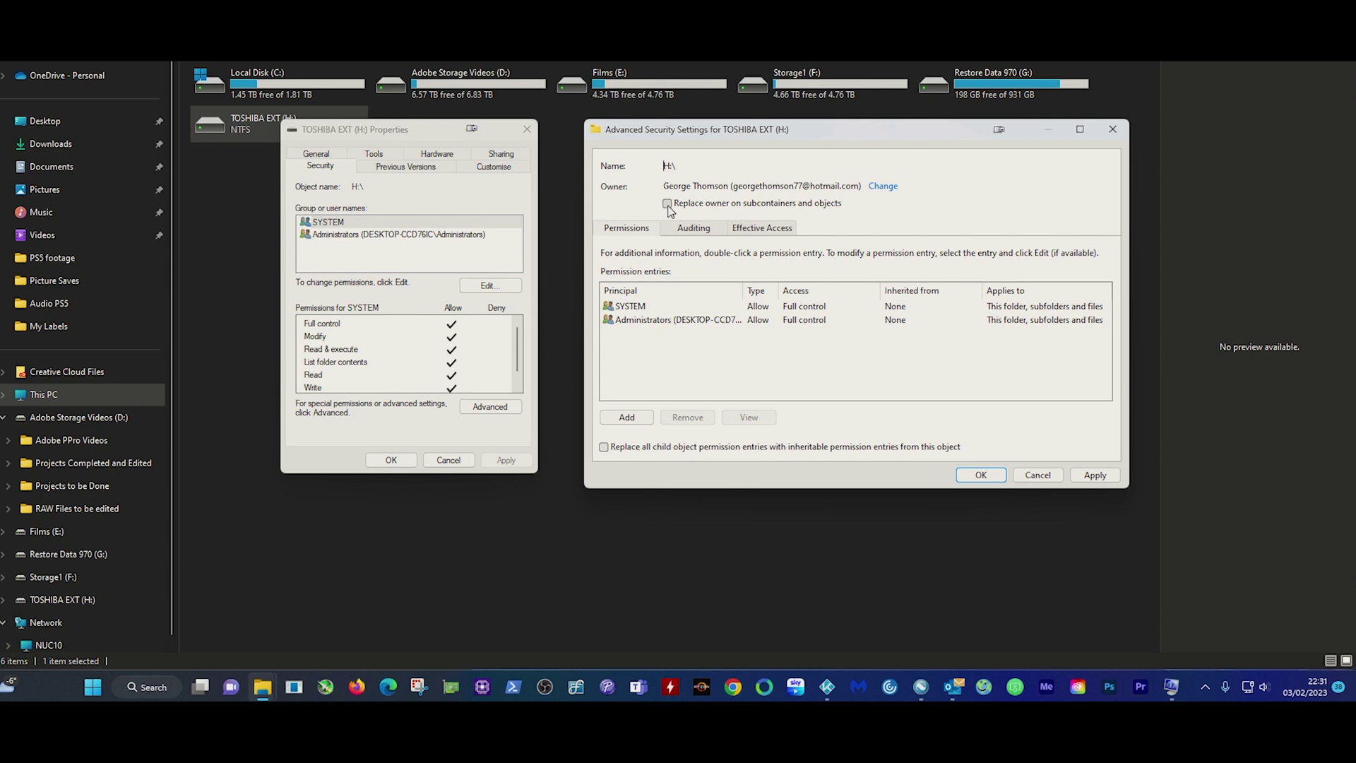
- Enable replacing the owner on subcontainers and objects and replacing all child permission entries, and apply, continuing past the first file error
click(667, 205)
click(1093, 479)
drag(1353, 278, 925, 260)
click(962, 361)
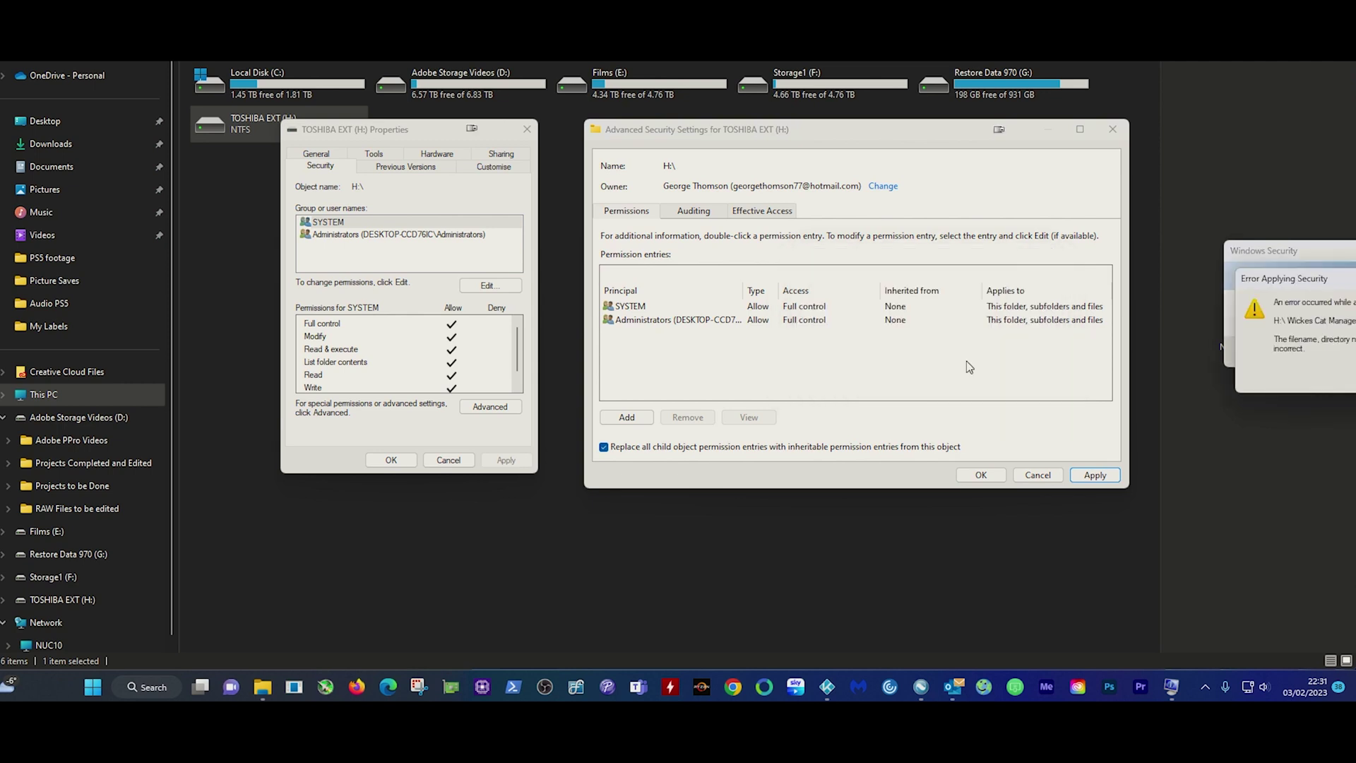
- Continue past each remaining file error so the ownership change runs through the whole H: drive
drag(1333, 281, 876, 248)
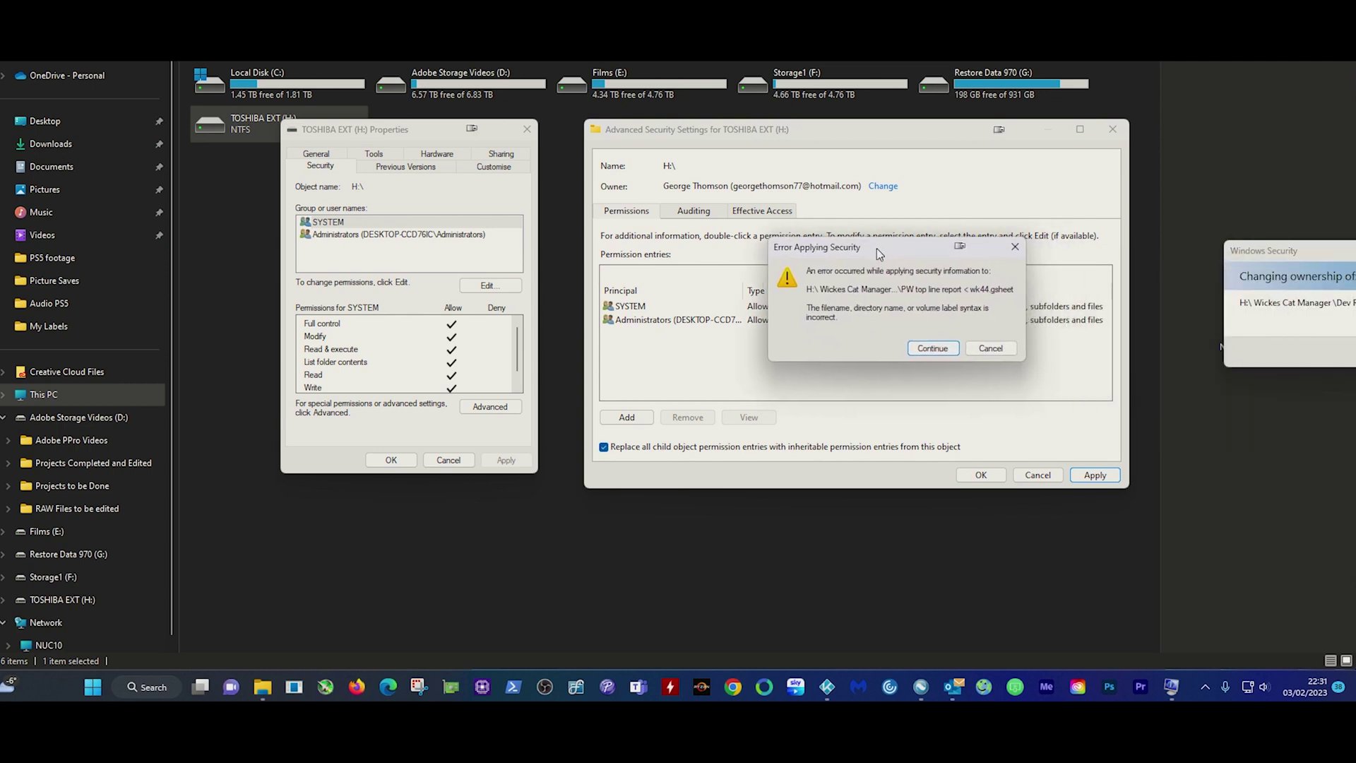
click(943, 351)
drag(1351, 284, 854, 249)
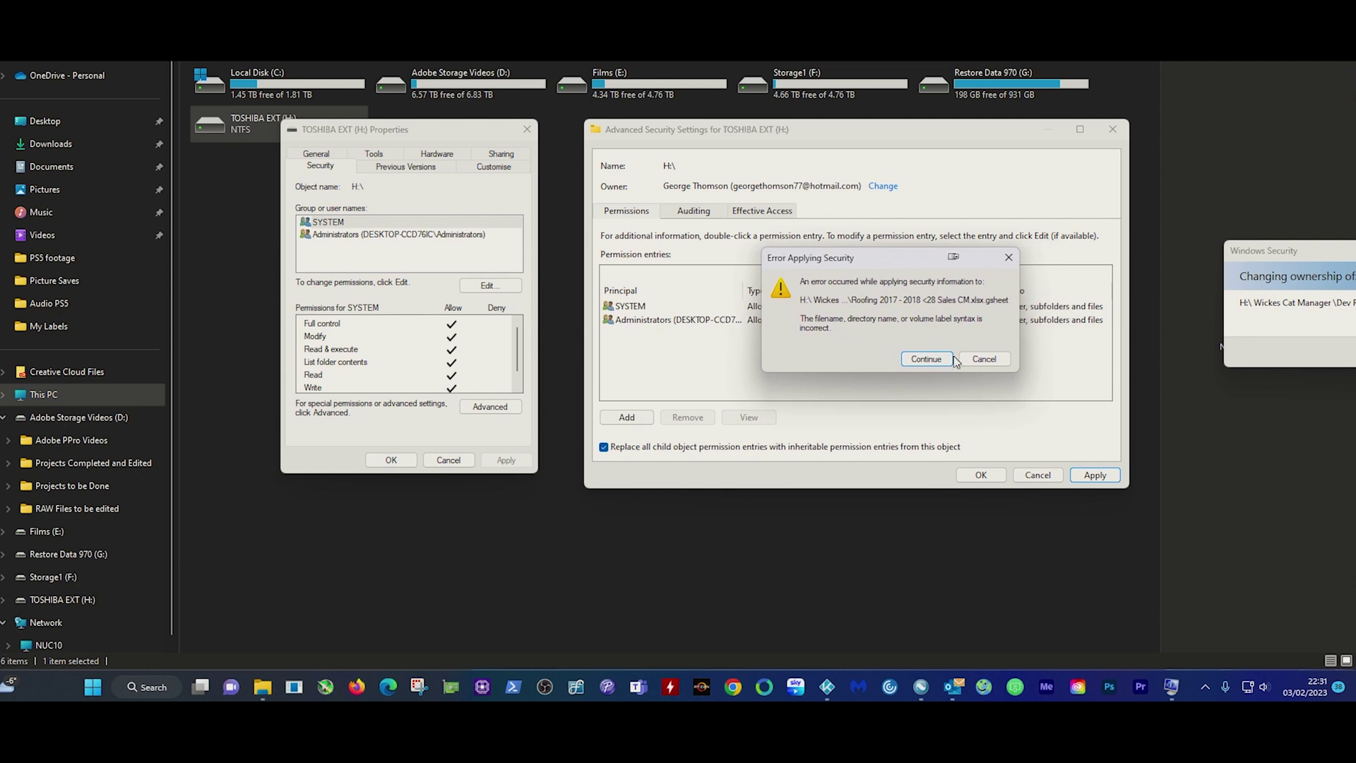
click(939, 361)
drag(1310, 262, 805, 258)
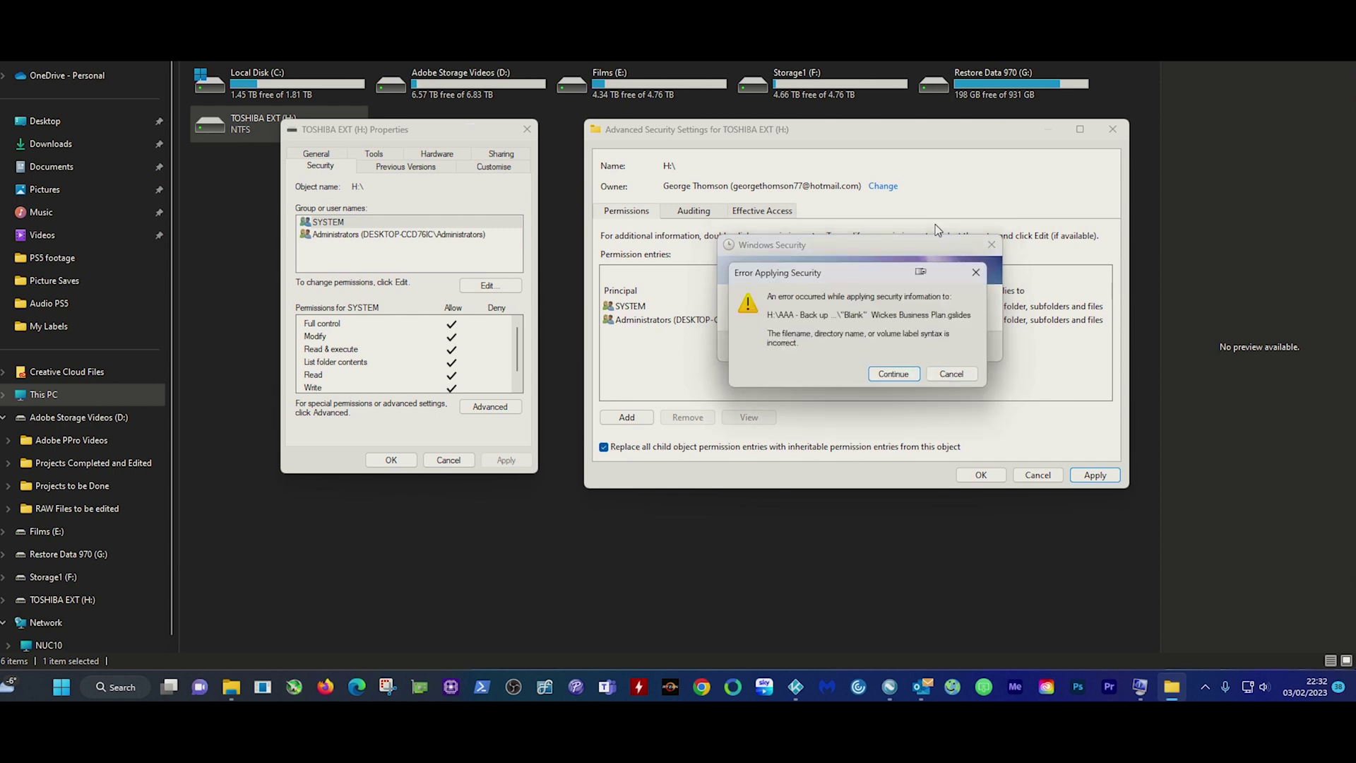
click(907, 371)
click(907, 371)
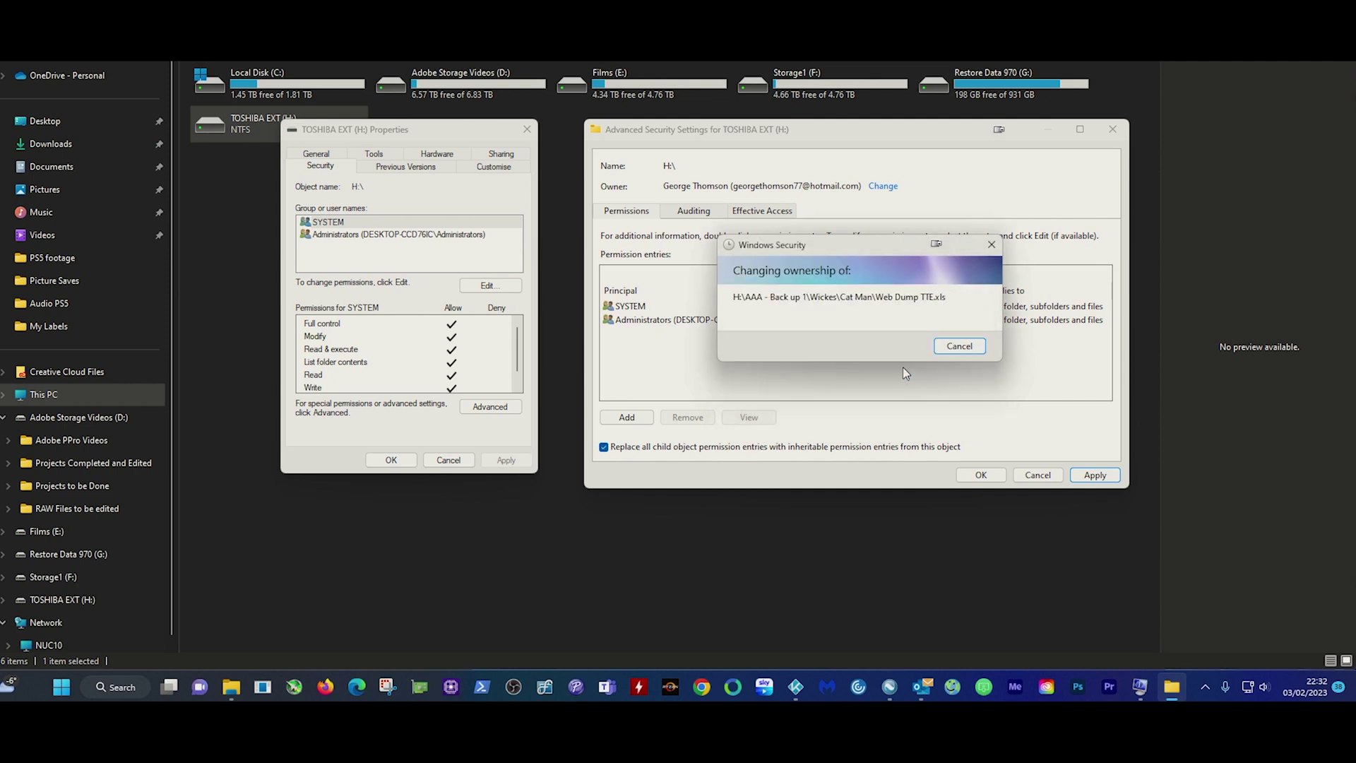
click(907, 371)
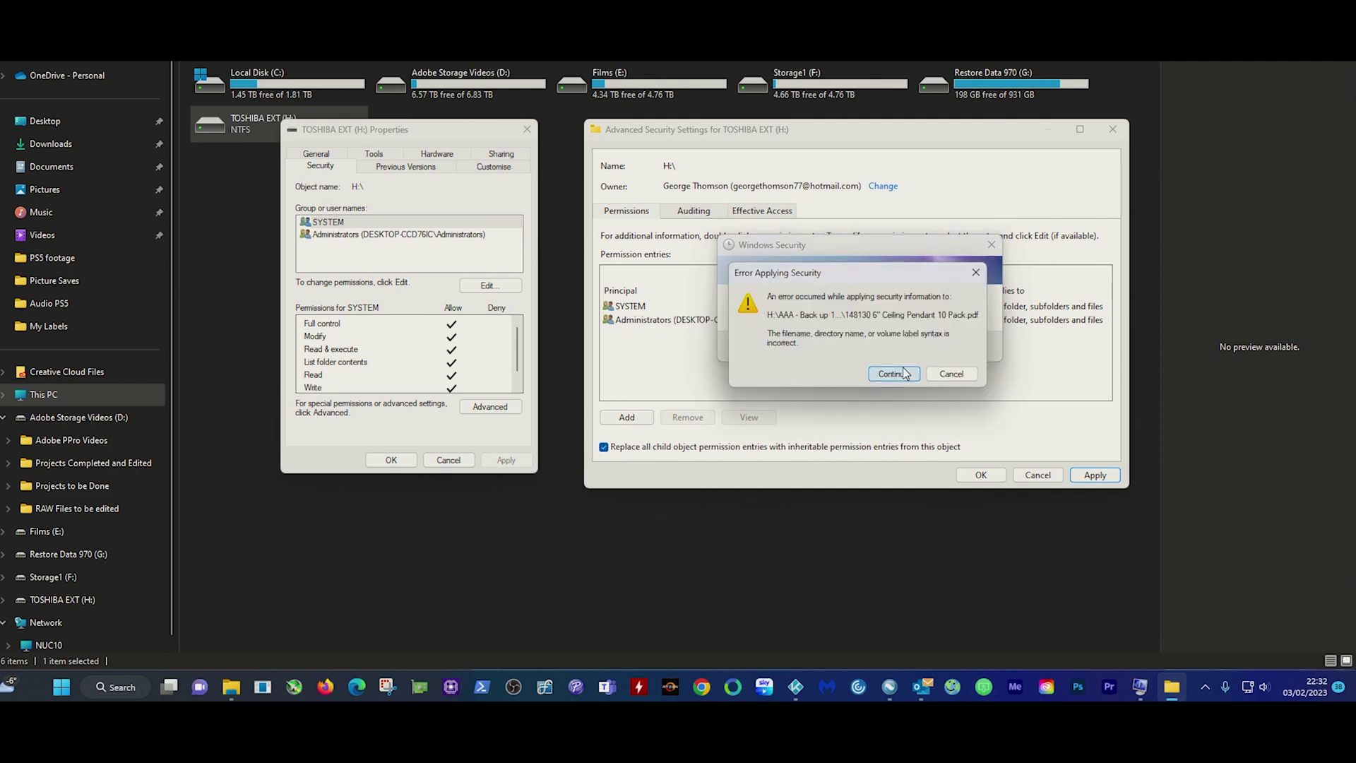
click(903, 369)
click(902, 368)
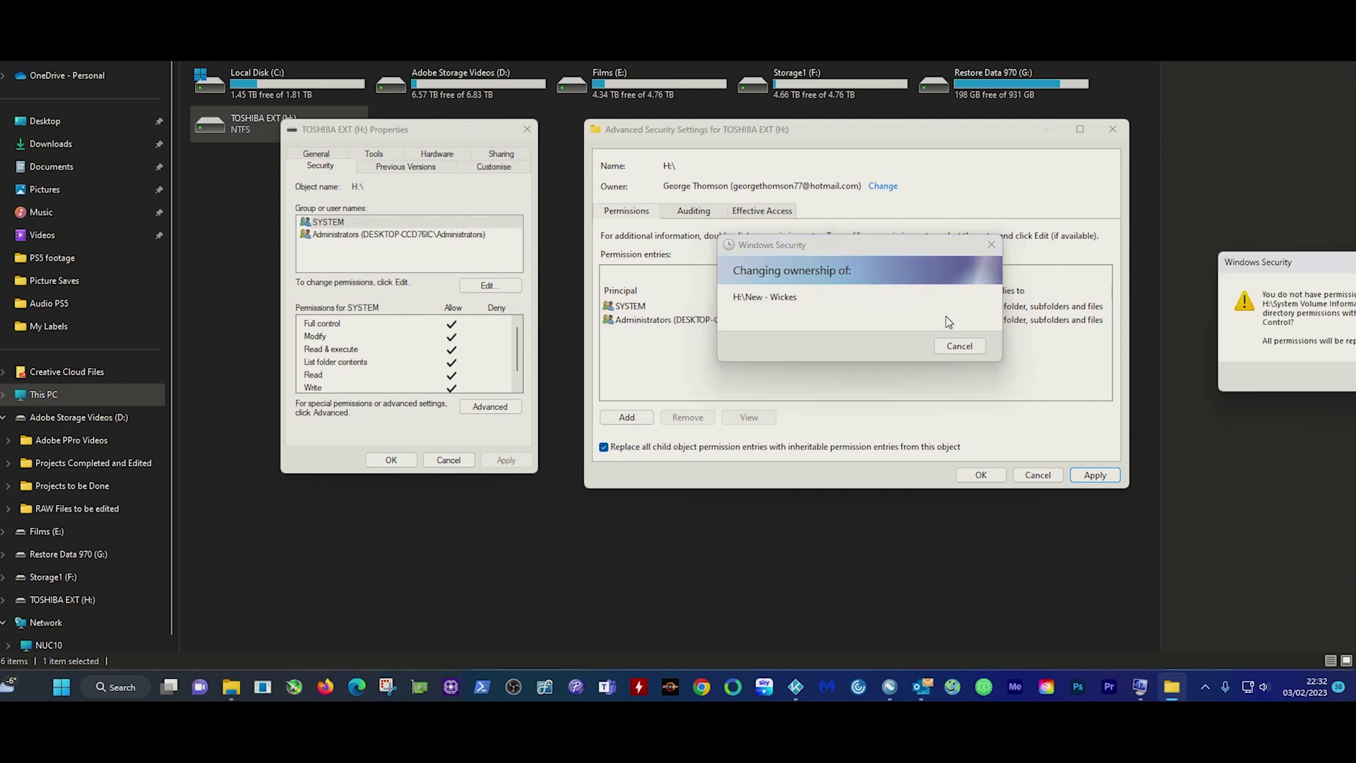
- Accept granting Full Control on H:\System Volume Information and replacing explicit permissions on all descendants of TOSHIBA EXT (H:)
drag(1353, 265, 852, 293)
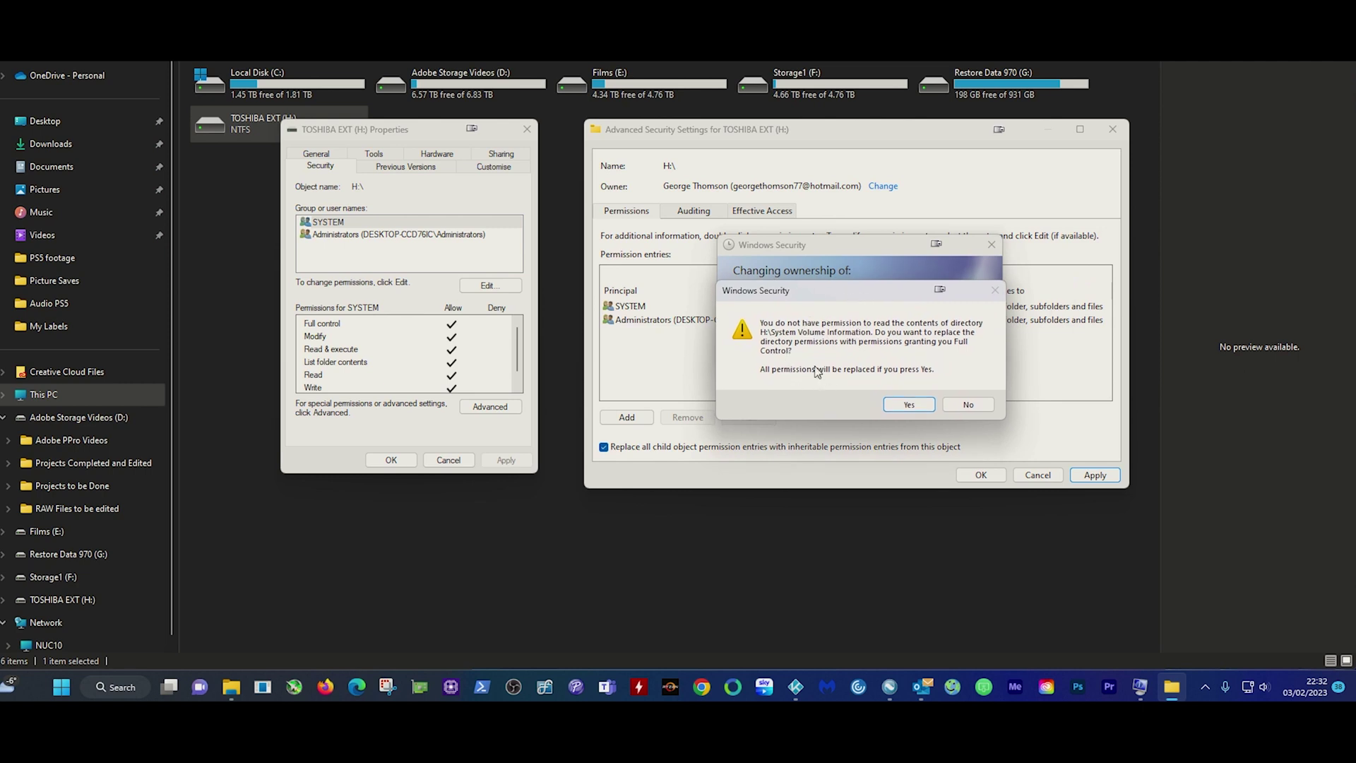
click(910, 405)
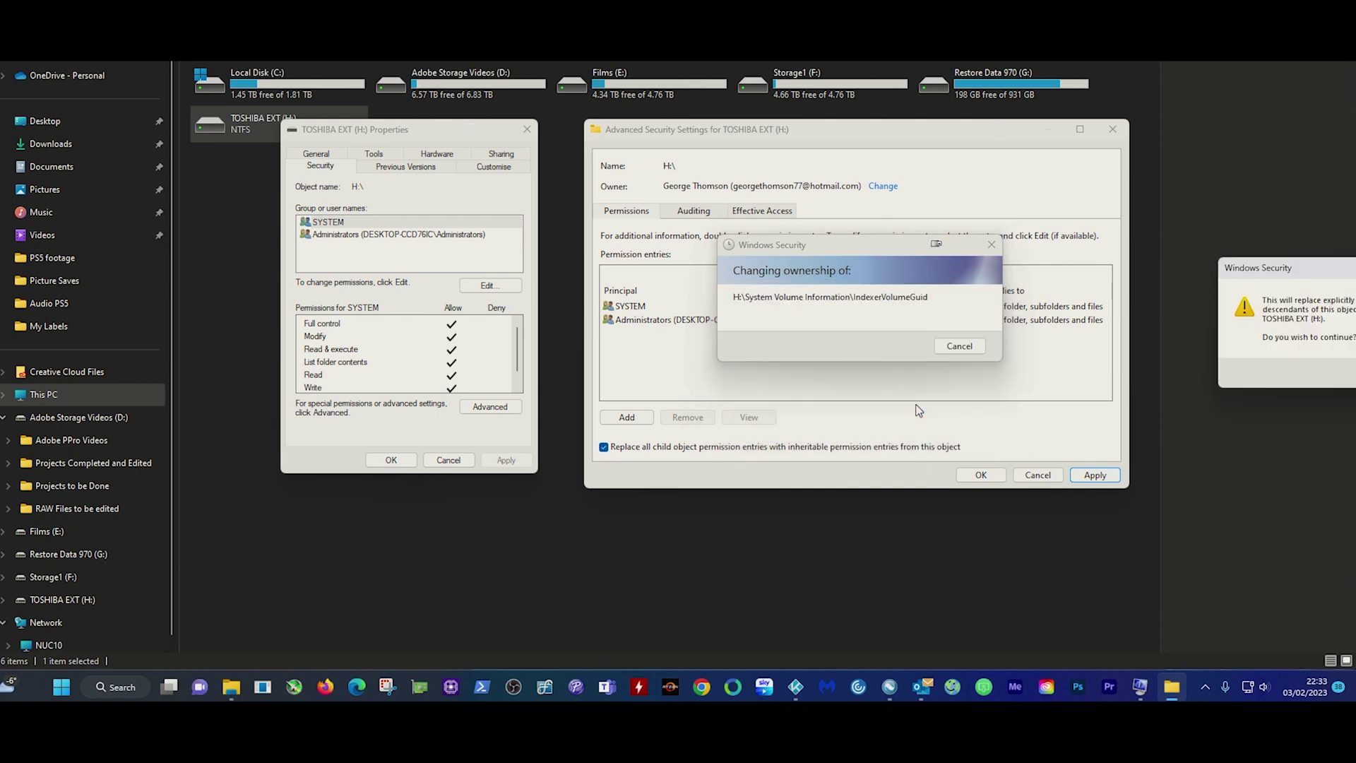
drag(1338, 280, 851, 281)
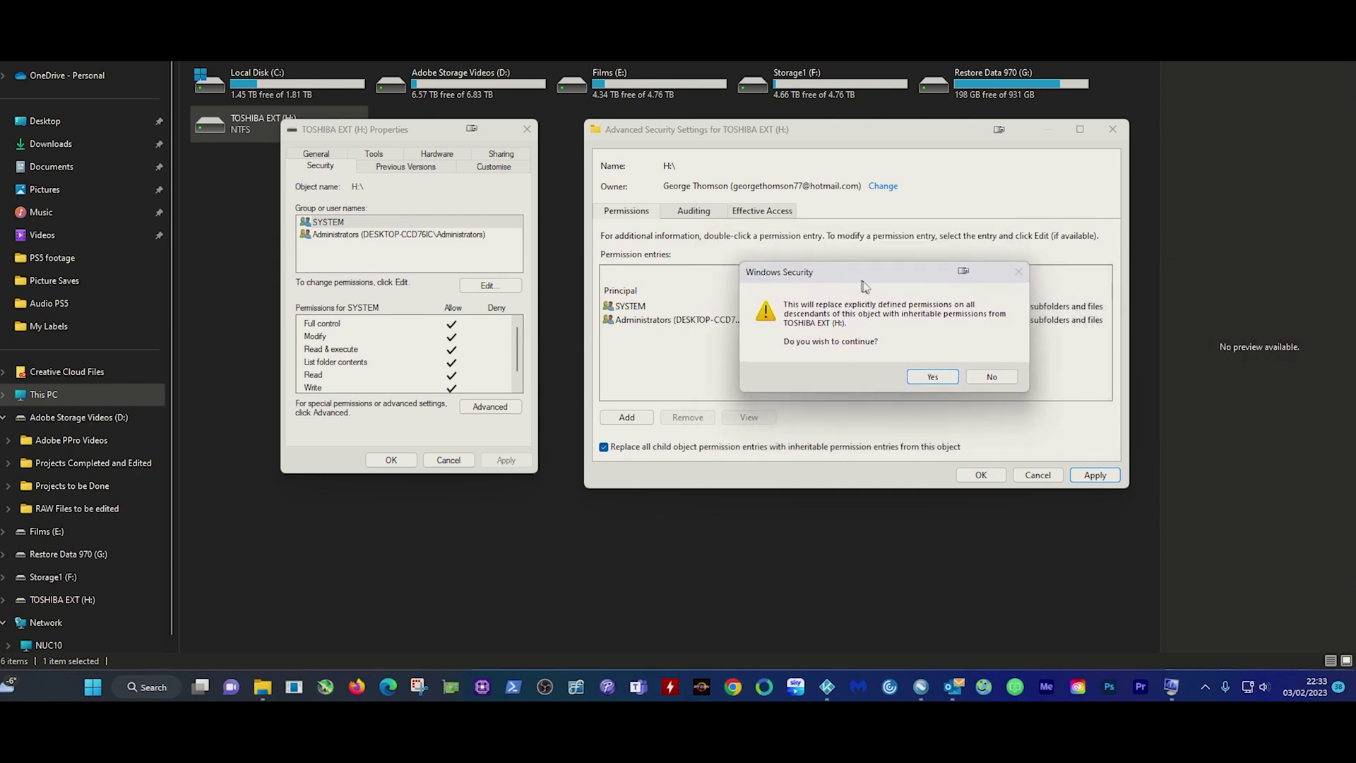
click(938, 380)
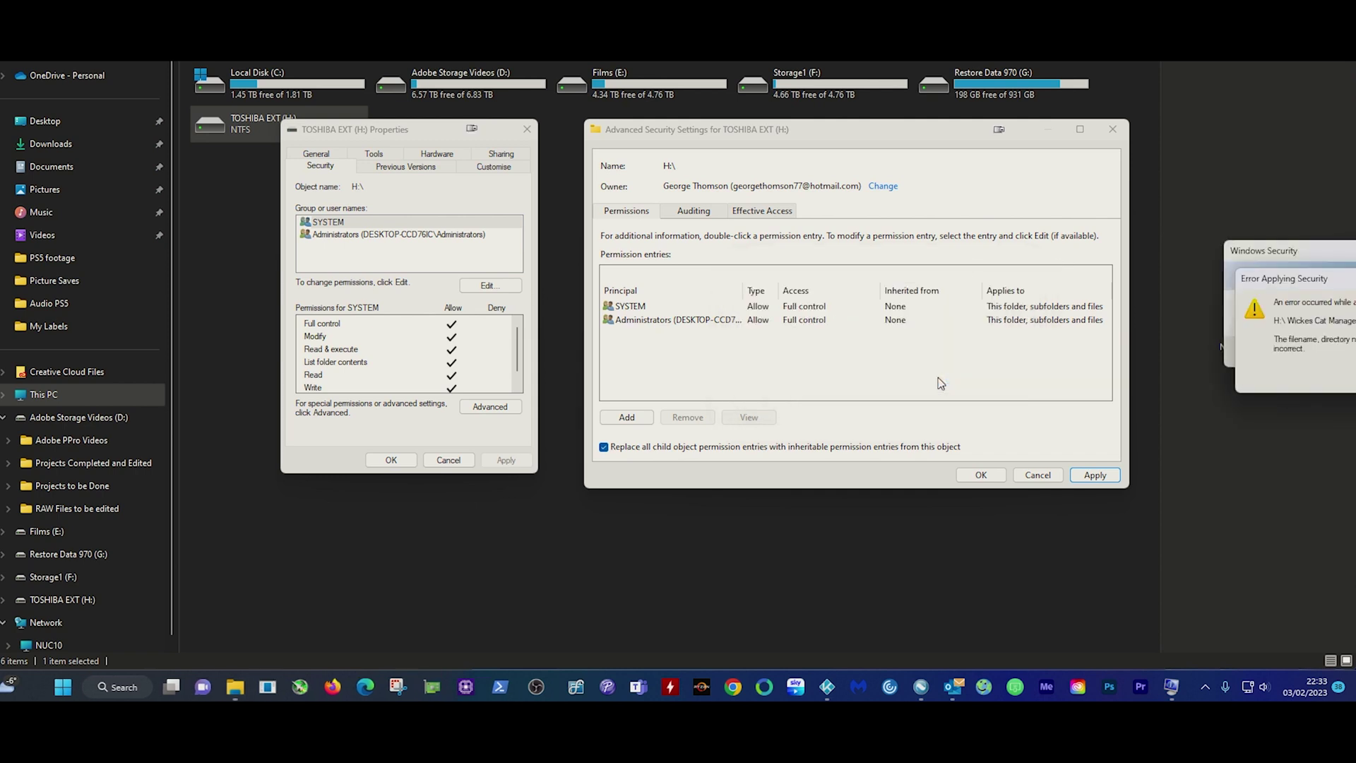
- Continue past each file error while the inheritable permissions are applied to the contents of the H: drive
drag(1335, 290, 822, 265)
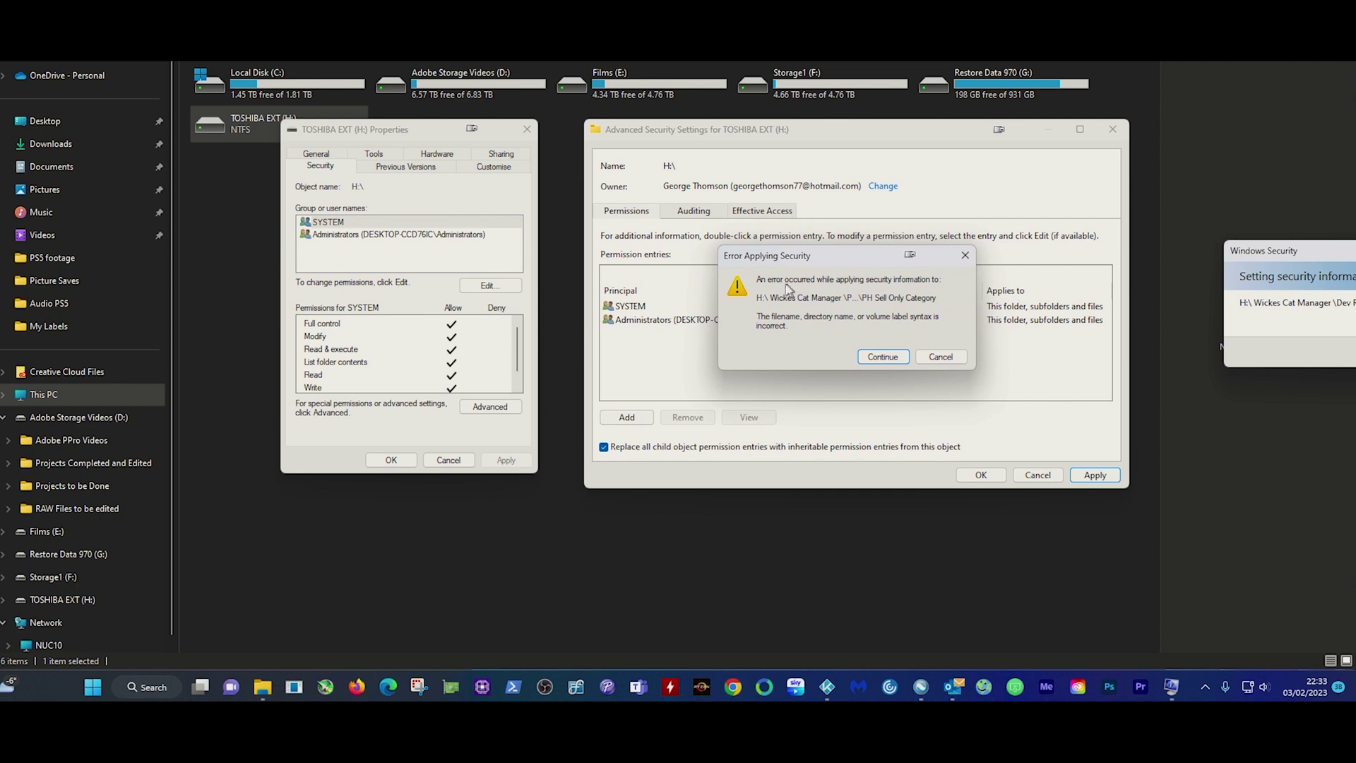
click(887, 361)
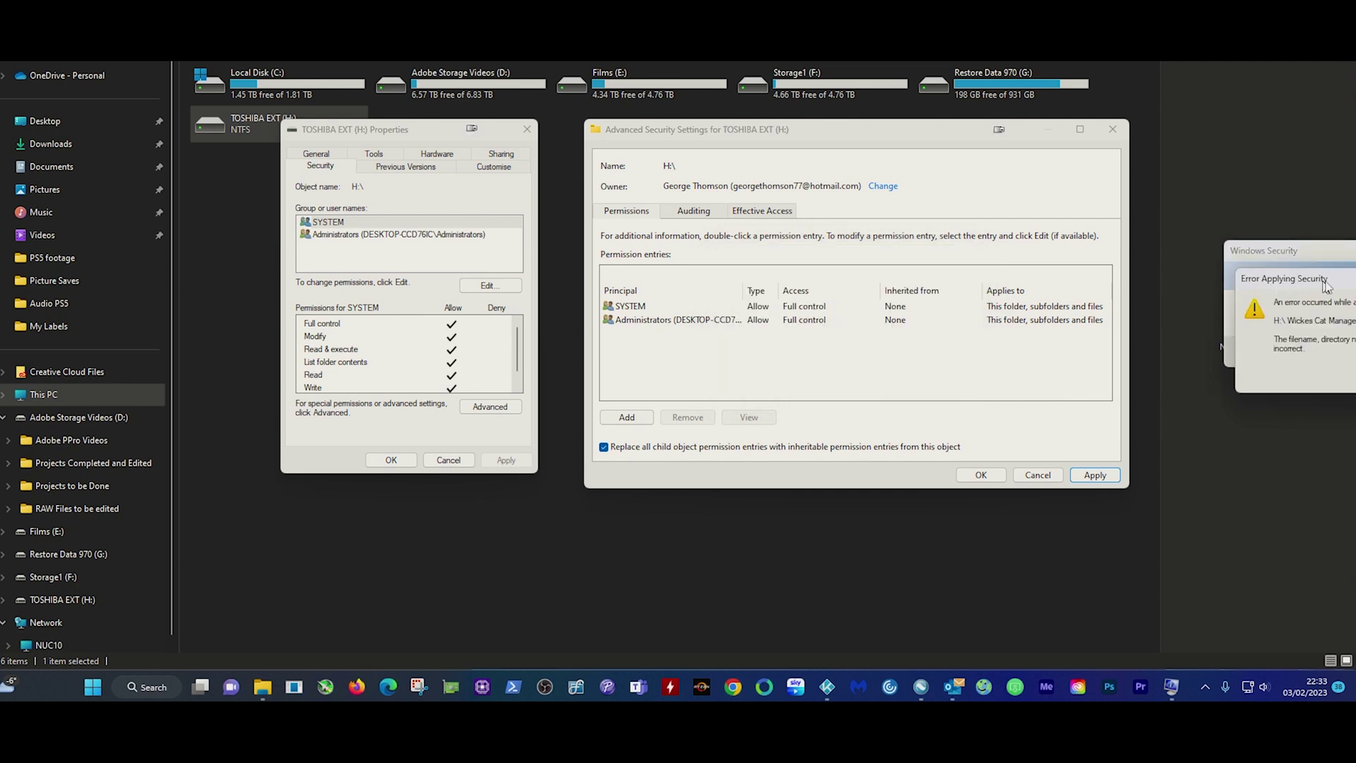
drag(1325, 286, 862, 270)
click(918, 371)
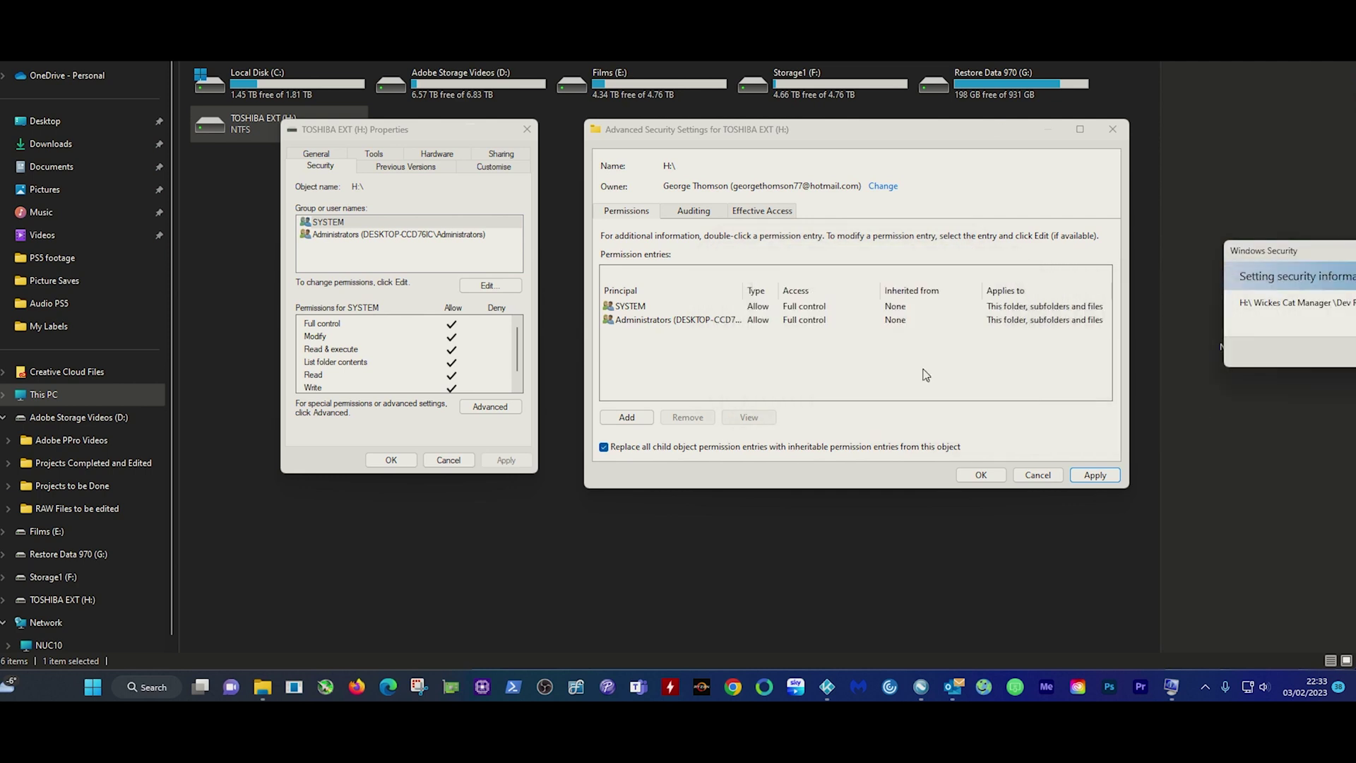
drag(1353, 279, 845, 262)
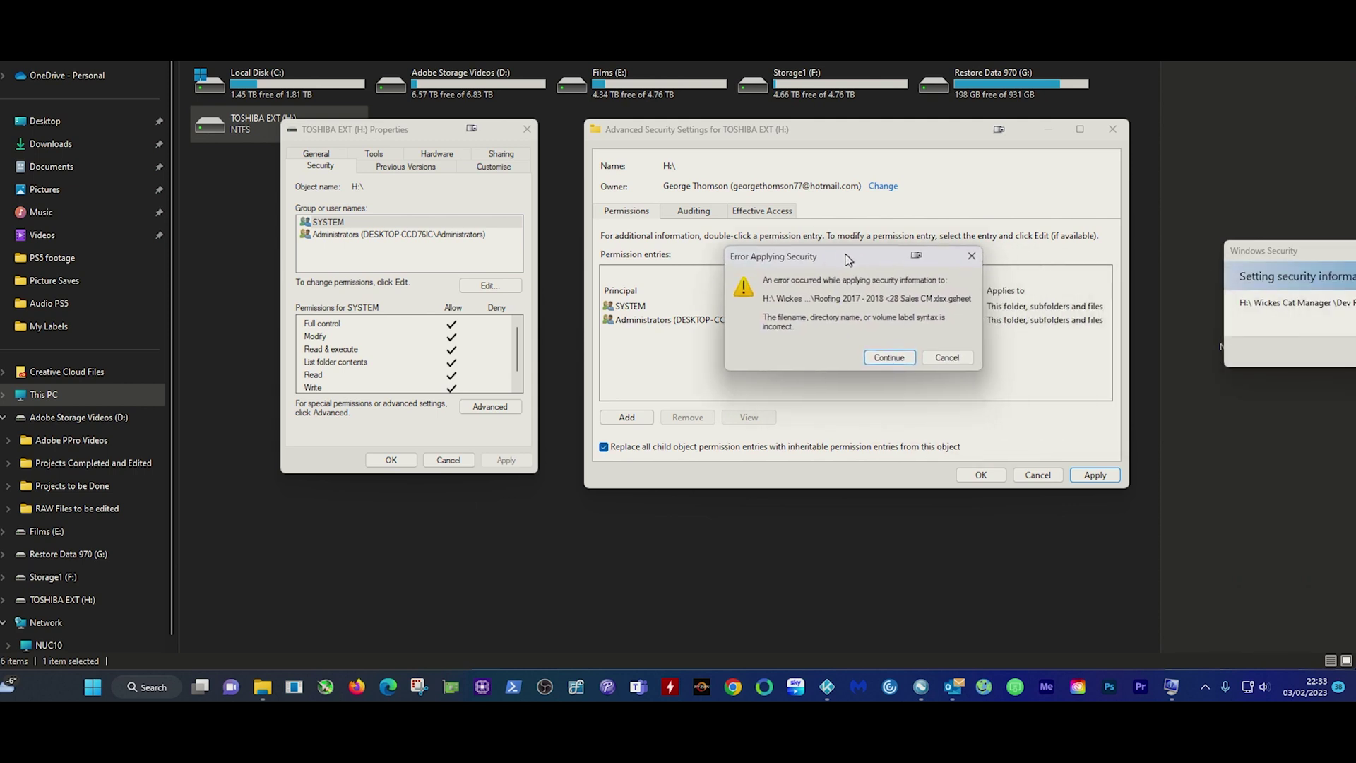
click(899, 358)
drag(1334, 256, 809, 255)
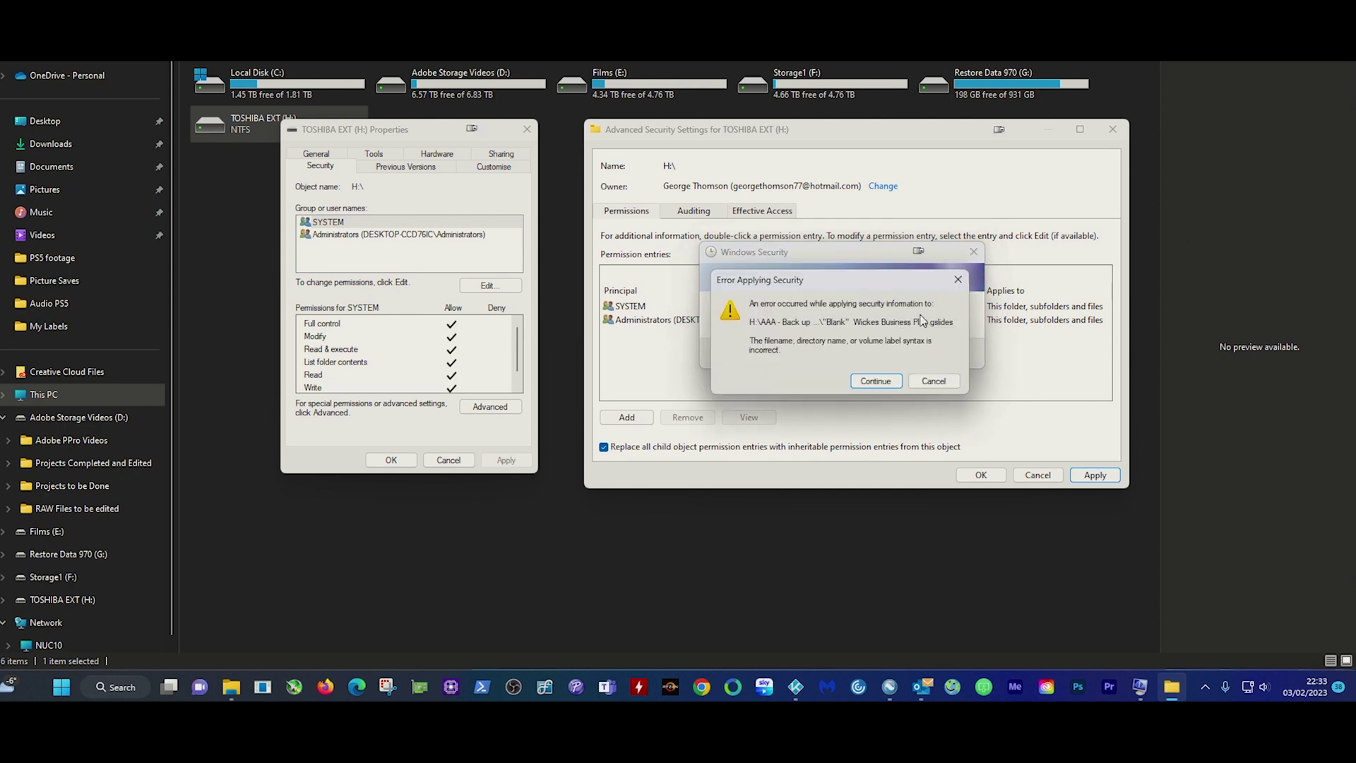
click(876, 381)
click(876, 382)
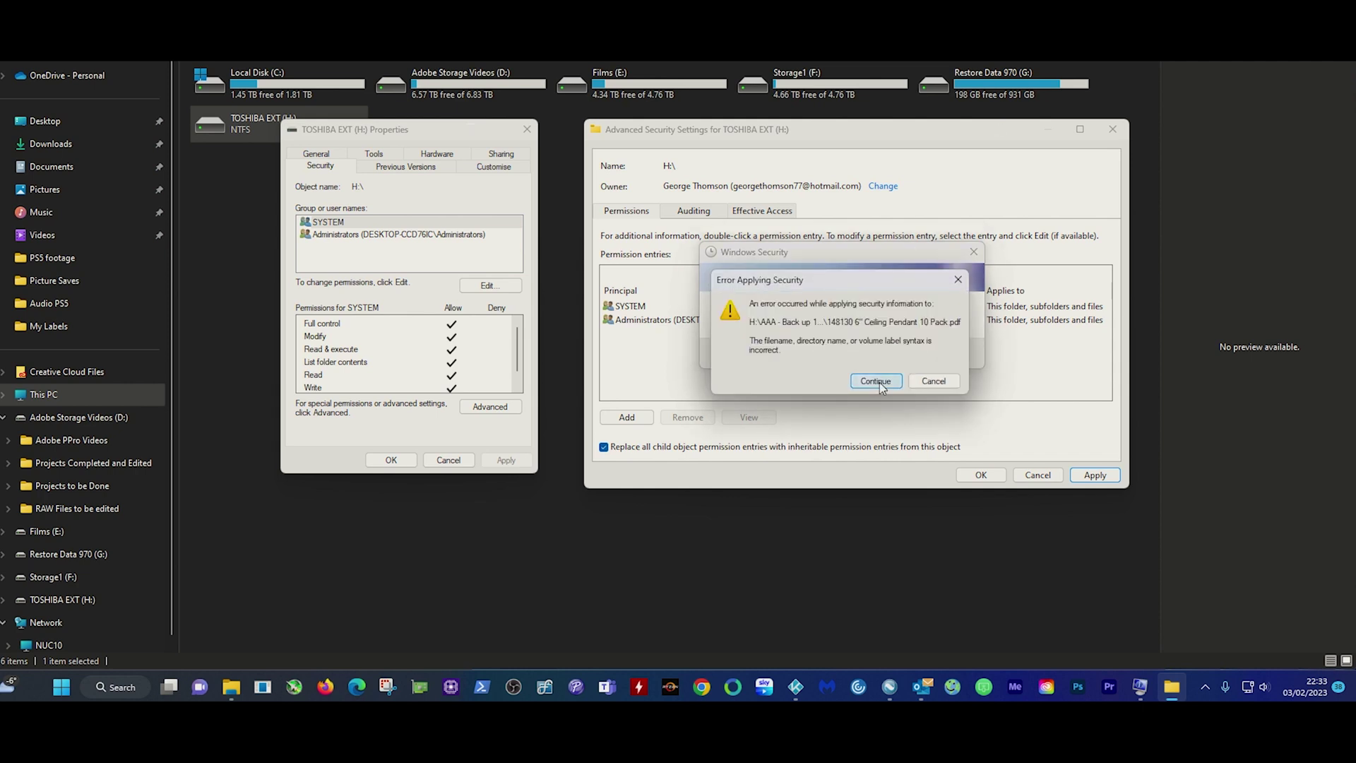
click(876, 381)
click(876, 382)
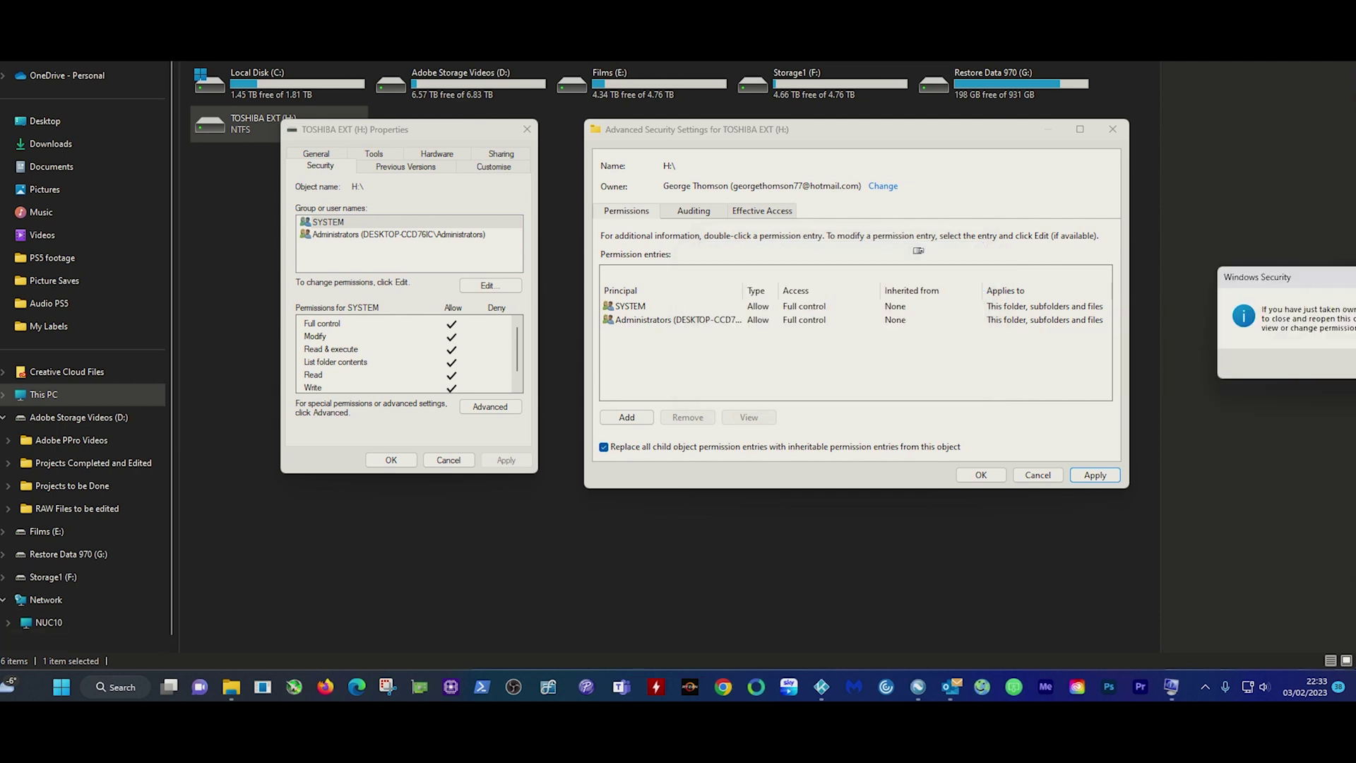
- Acknowledge the ownership notice and close the advanced security settings and properties of TOSHIBA EXT (H:), accepting the changes
drag(1180, 260, 847, 259)
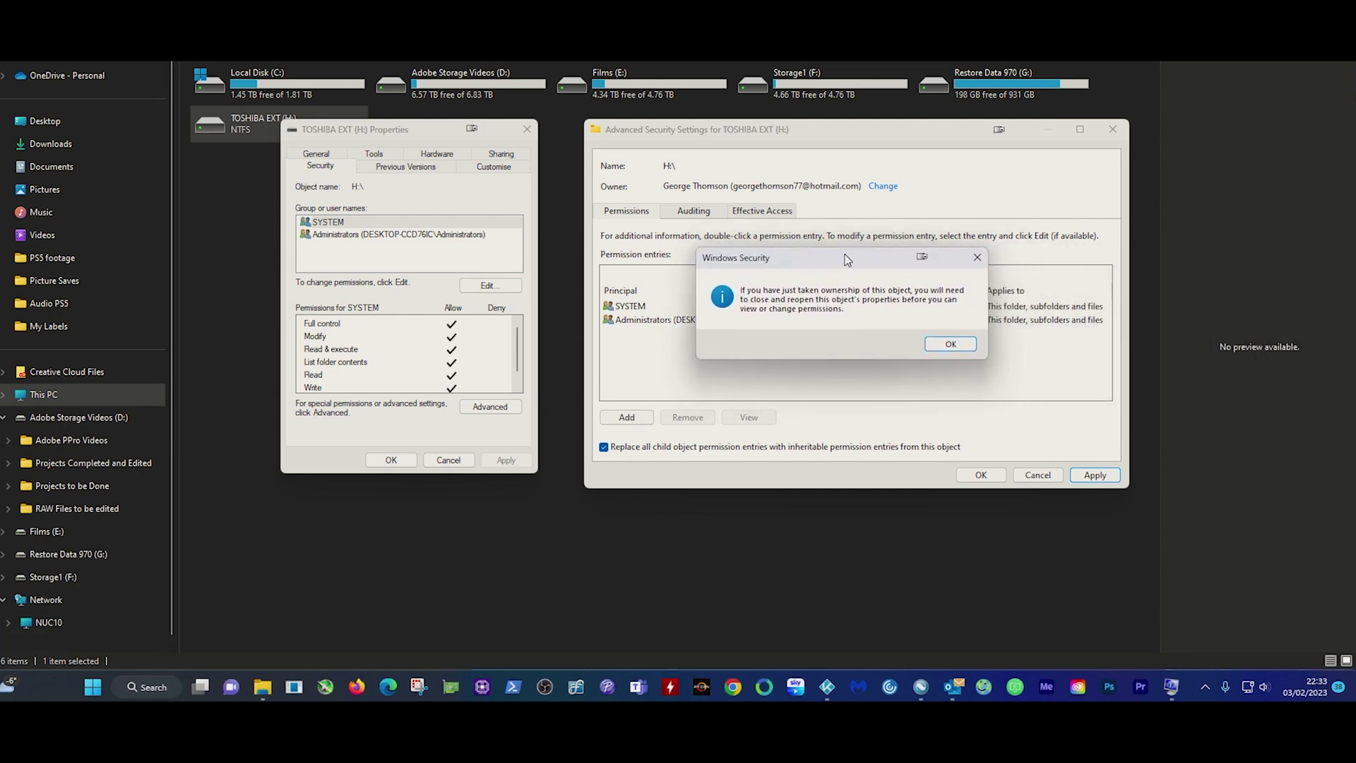
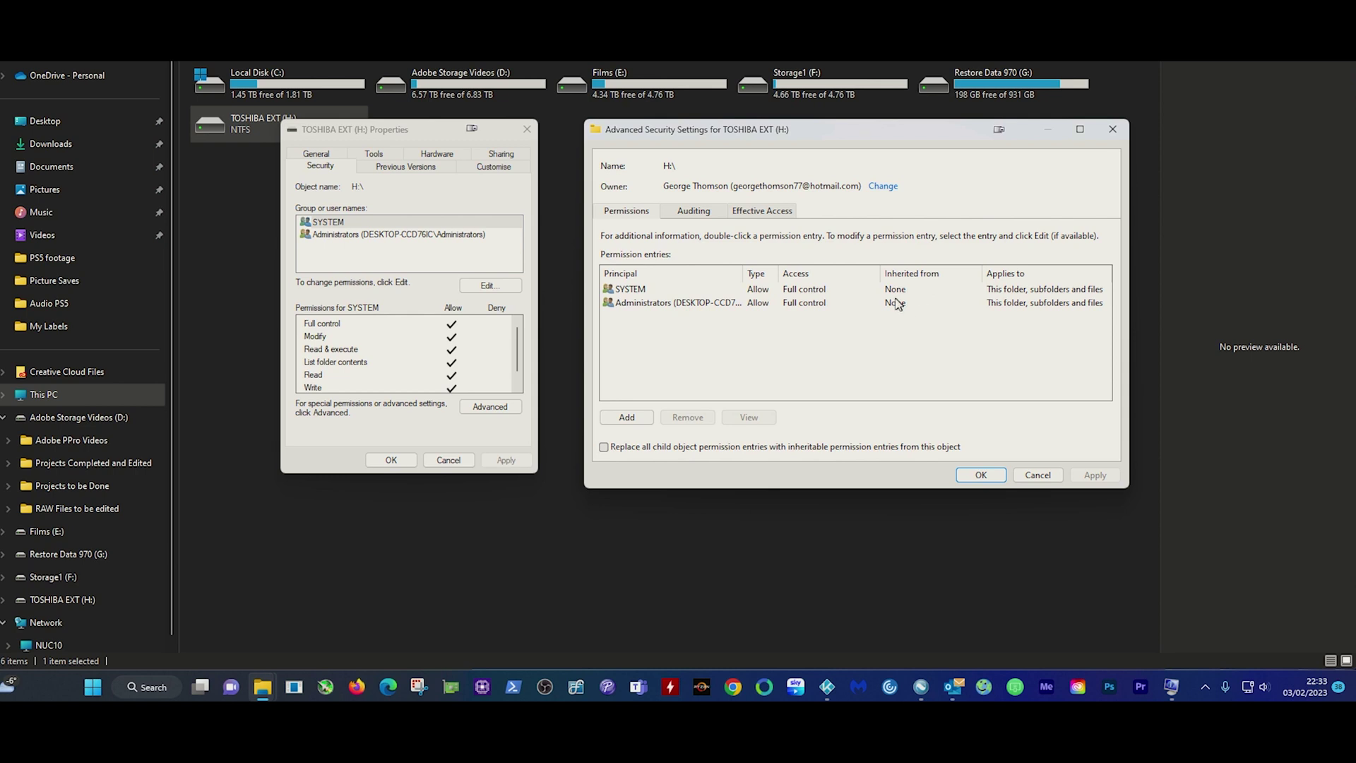
click(982, 475)
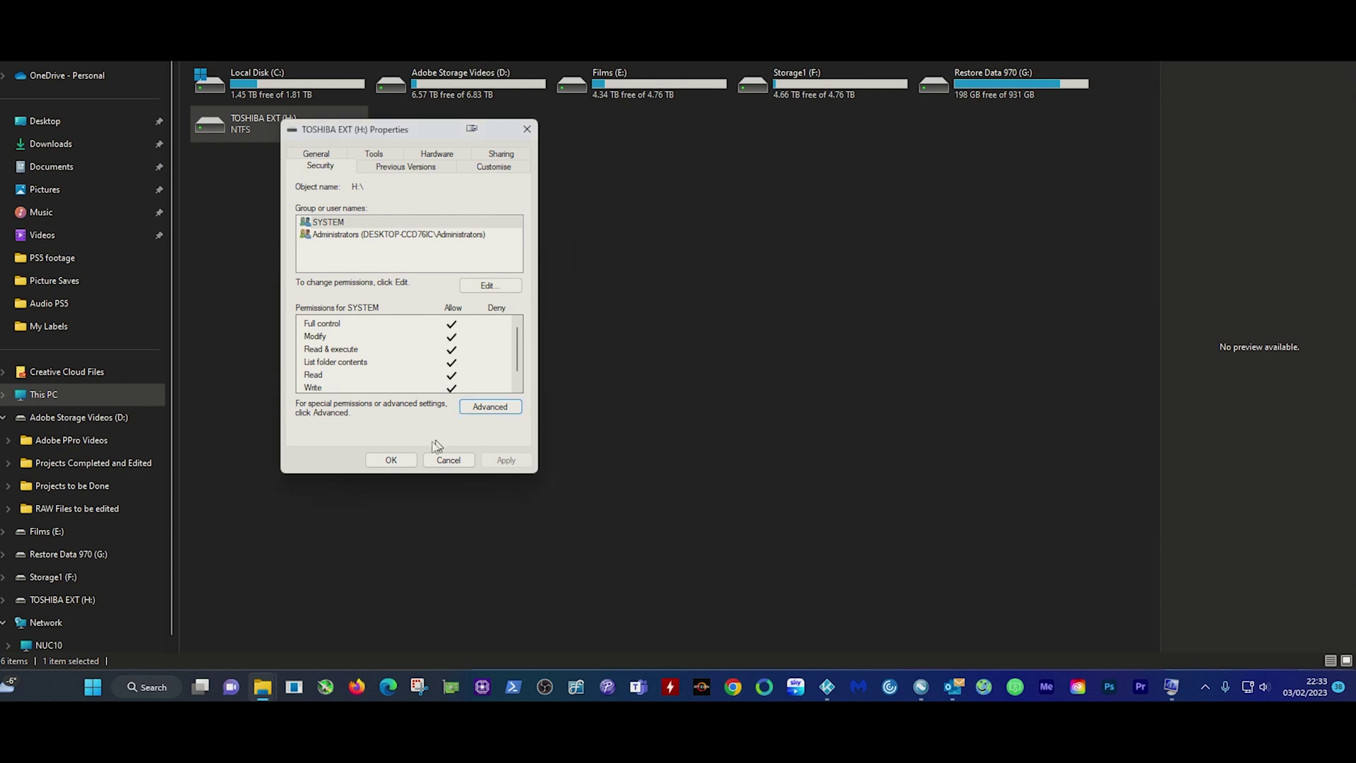
click(390, 460)
click(418, 329)
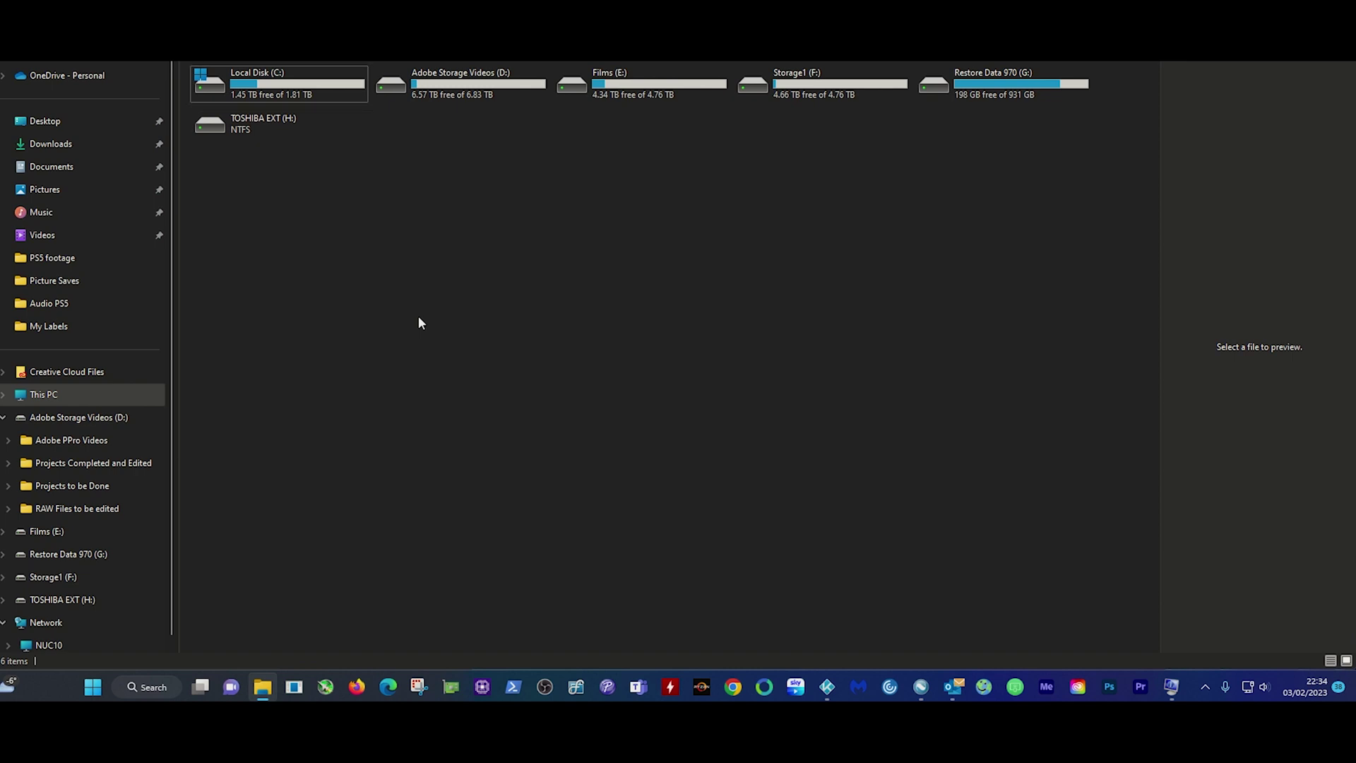
- Reopen the properties of TOSHIBA EXT (H:) and bring up its advanced security settings
right_click(274, 124)
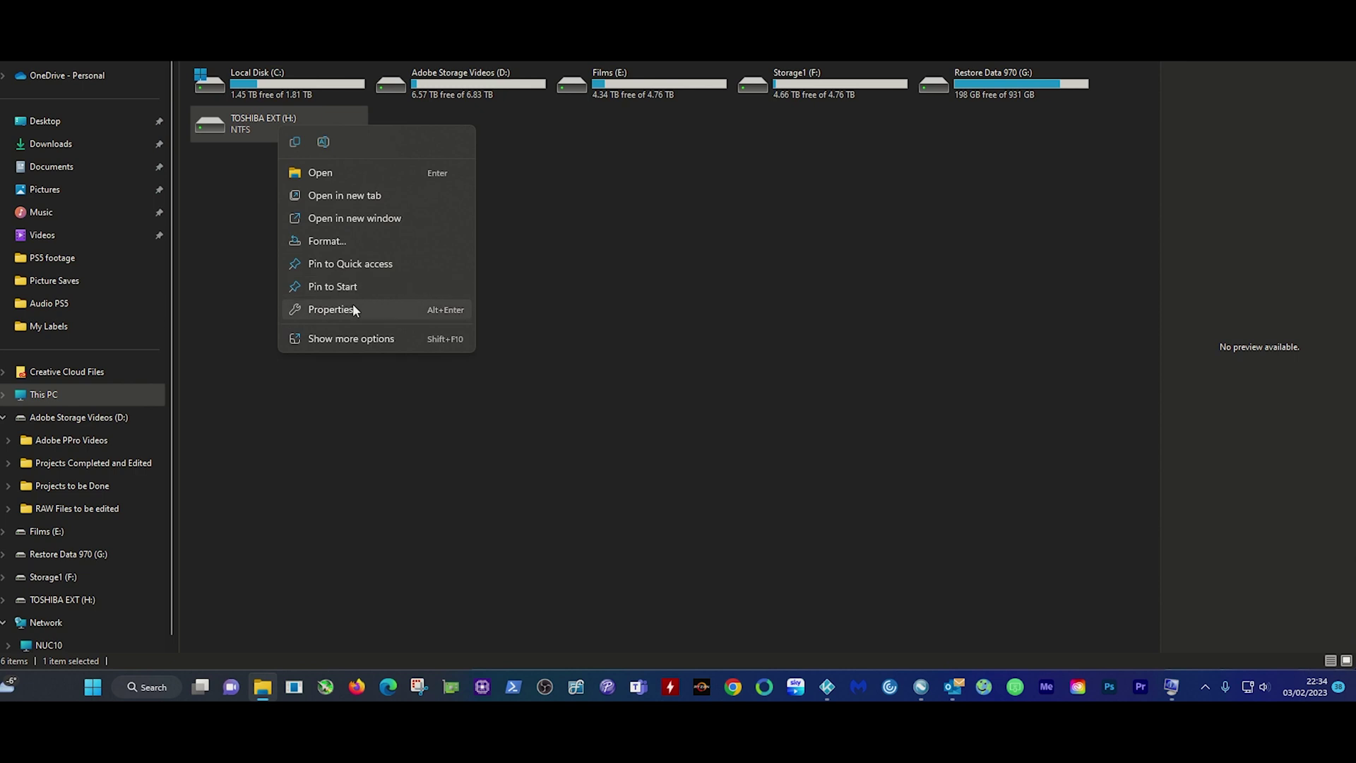
click(354, 308)
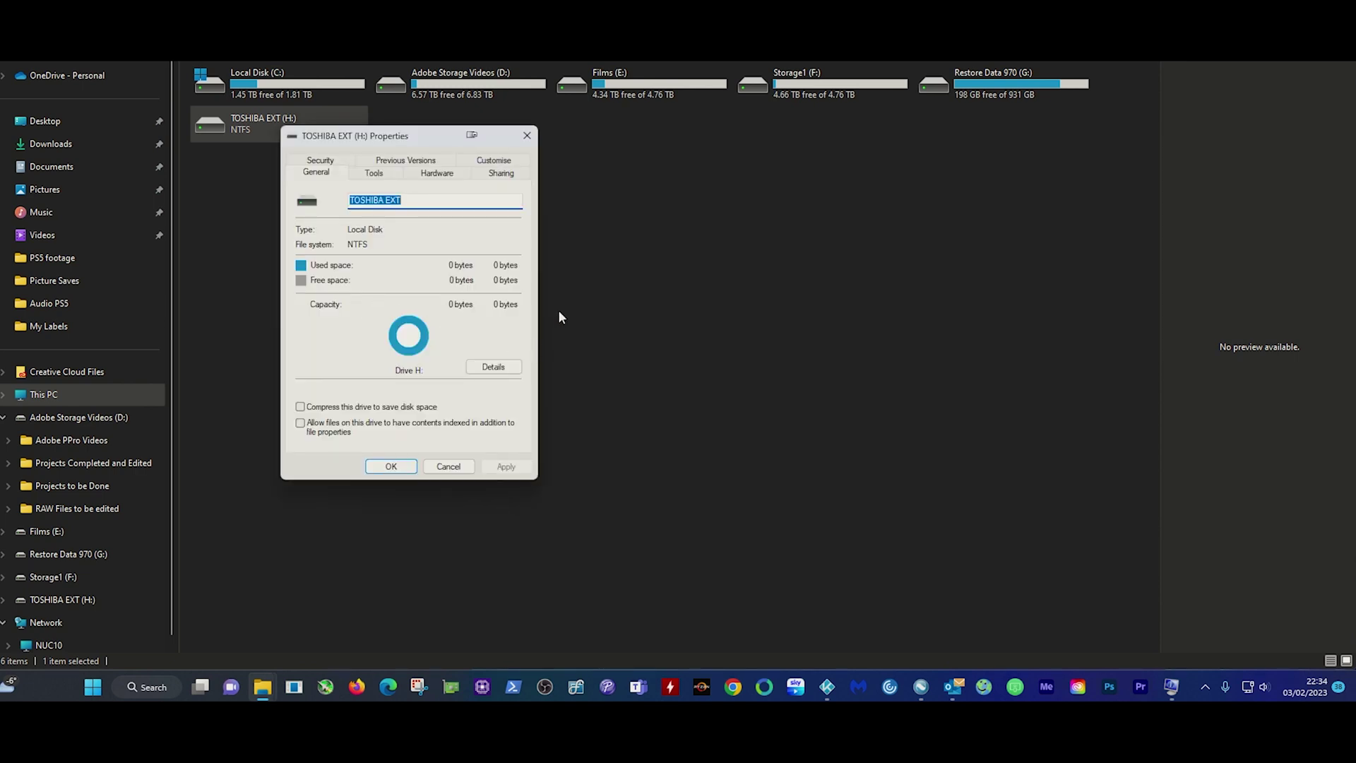
click(339, 162)
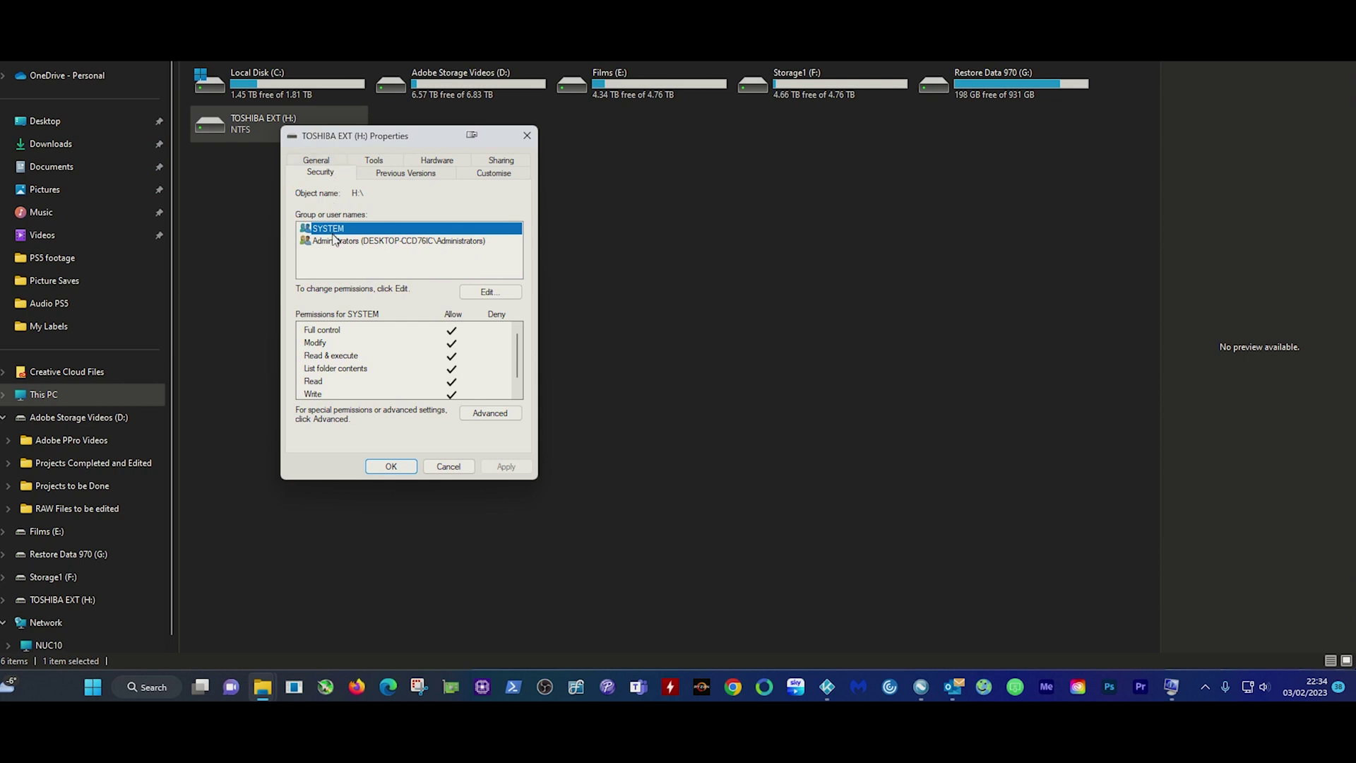
click(506, 421)
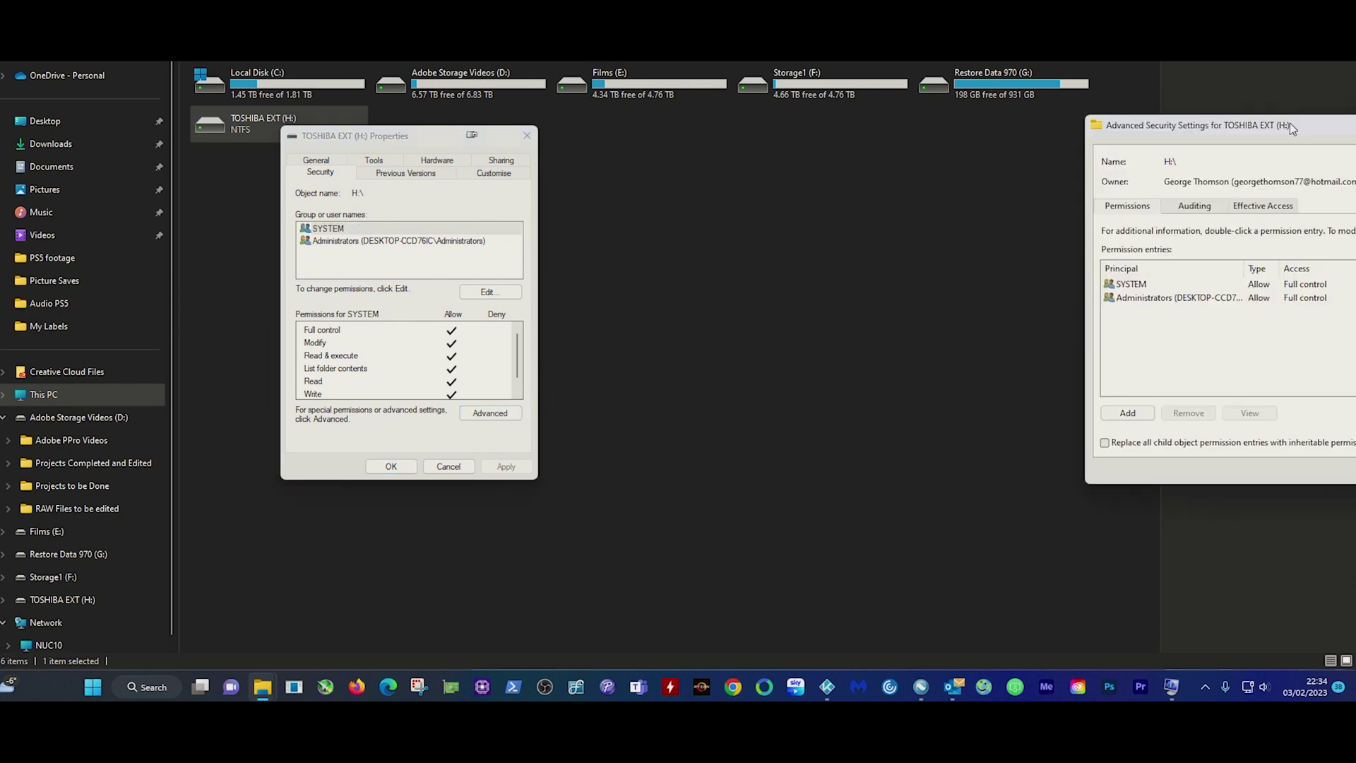
drag(1290, 123, 786, 138)
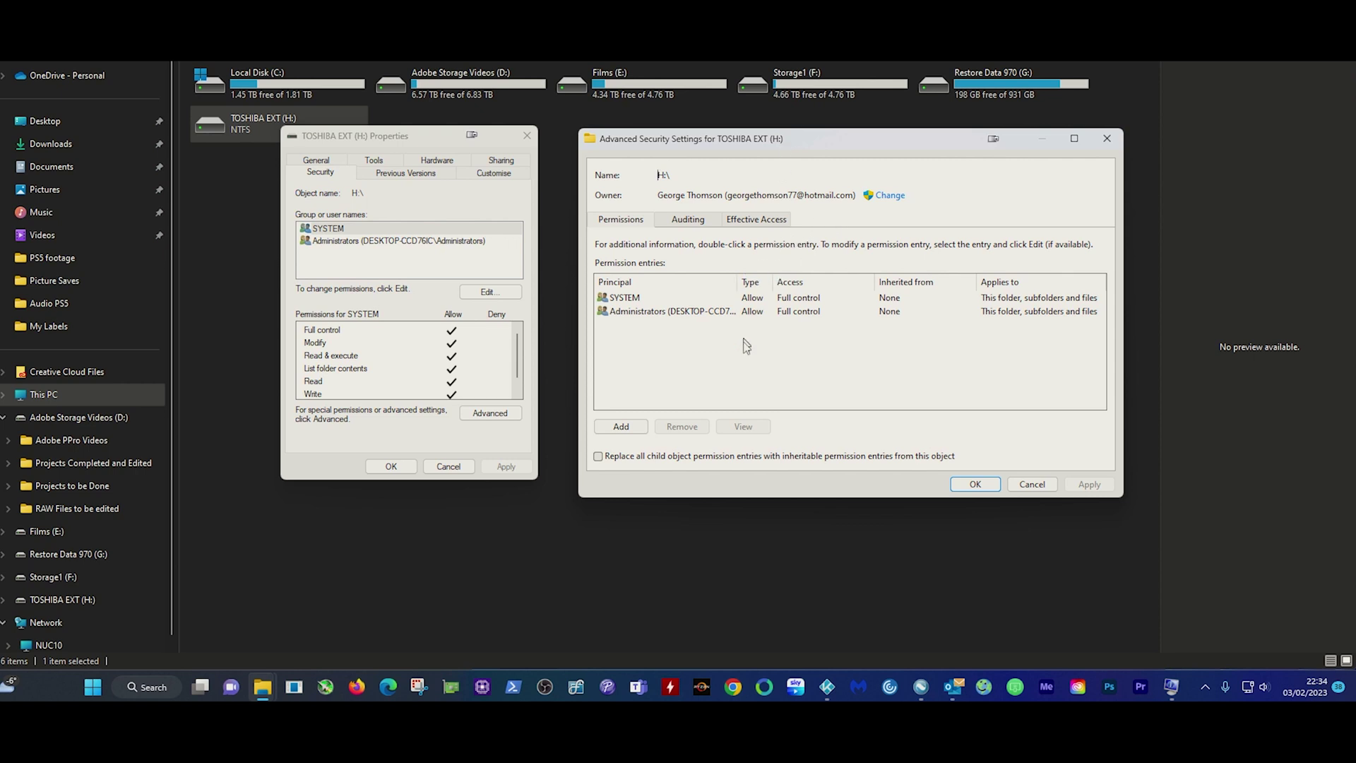
- Start a new permission entry for the H: drive with Everyone as the principal, checking the name before accepting it
click(621, 426)
drag(1270, 105, 808, 127)
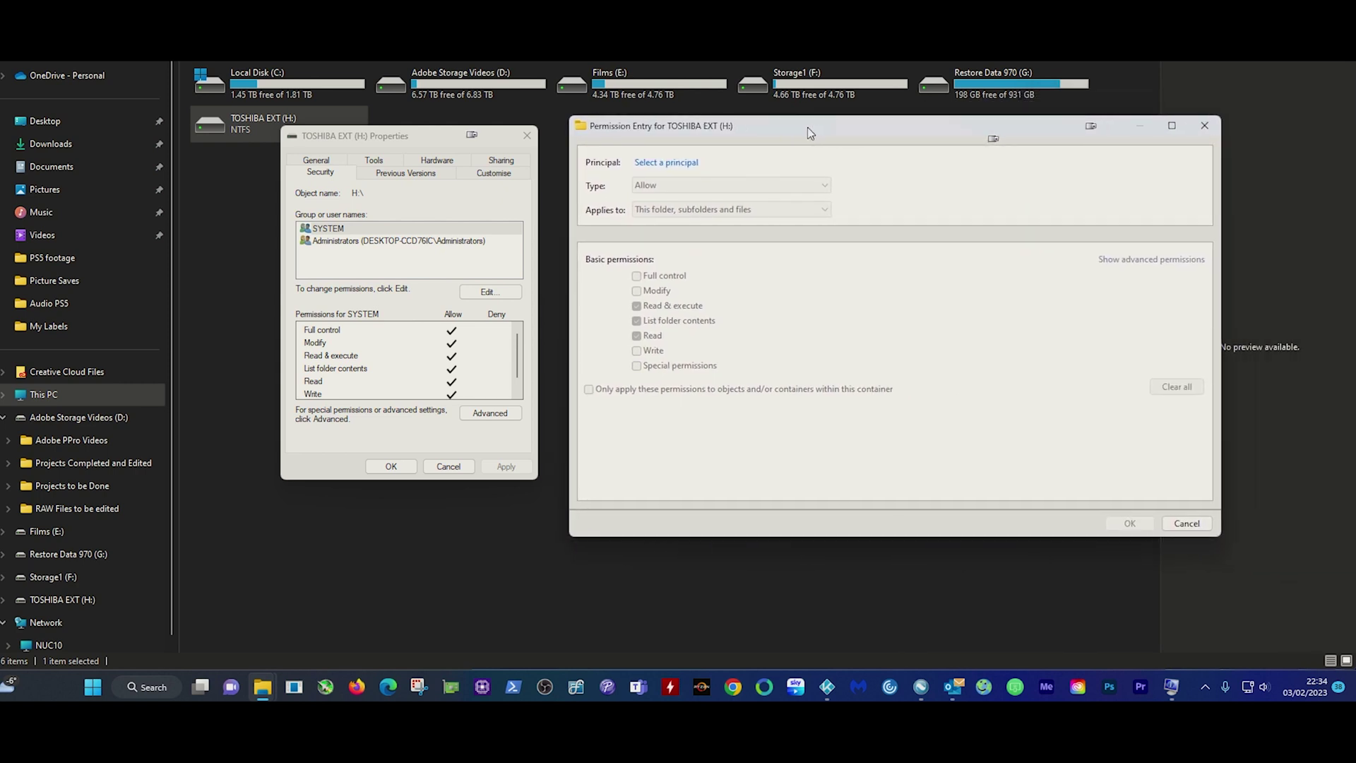
click(691, 169)
drag(769, 153, 906, 266)
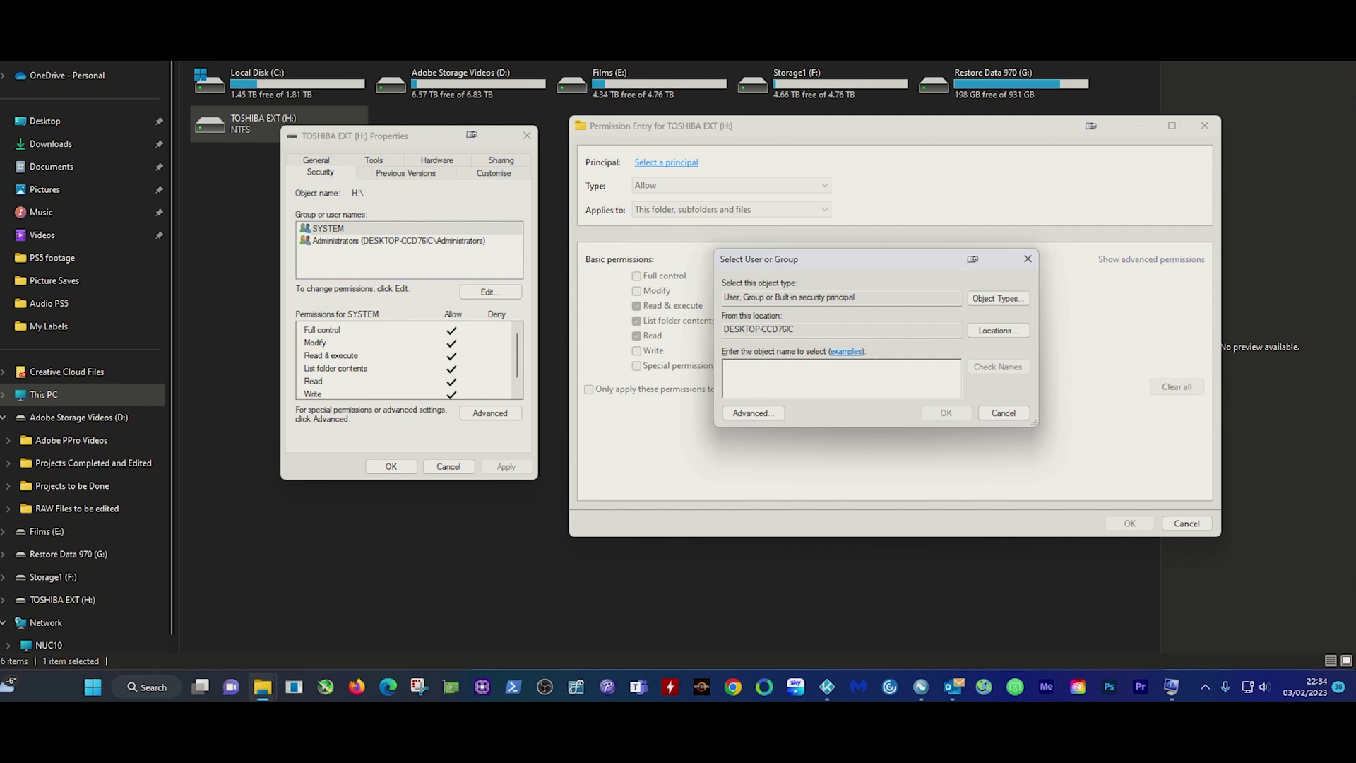
text(everyone)
click(997, 368)
click(951, 413)
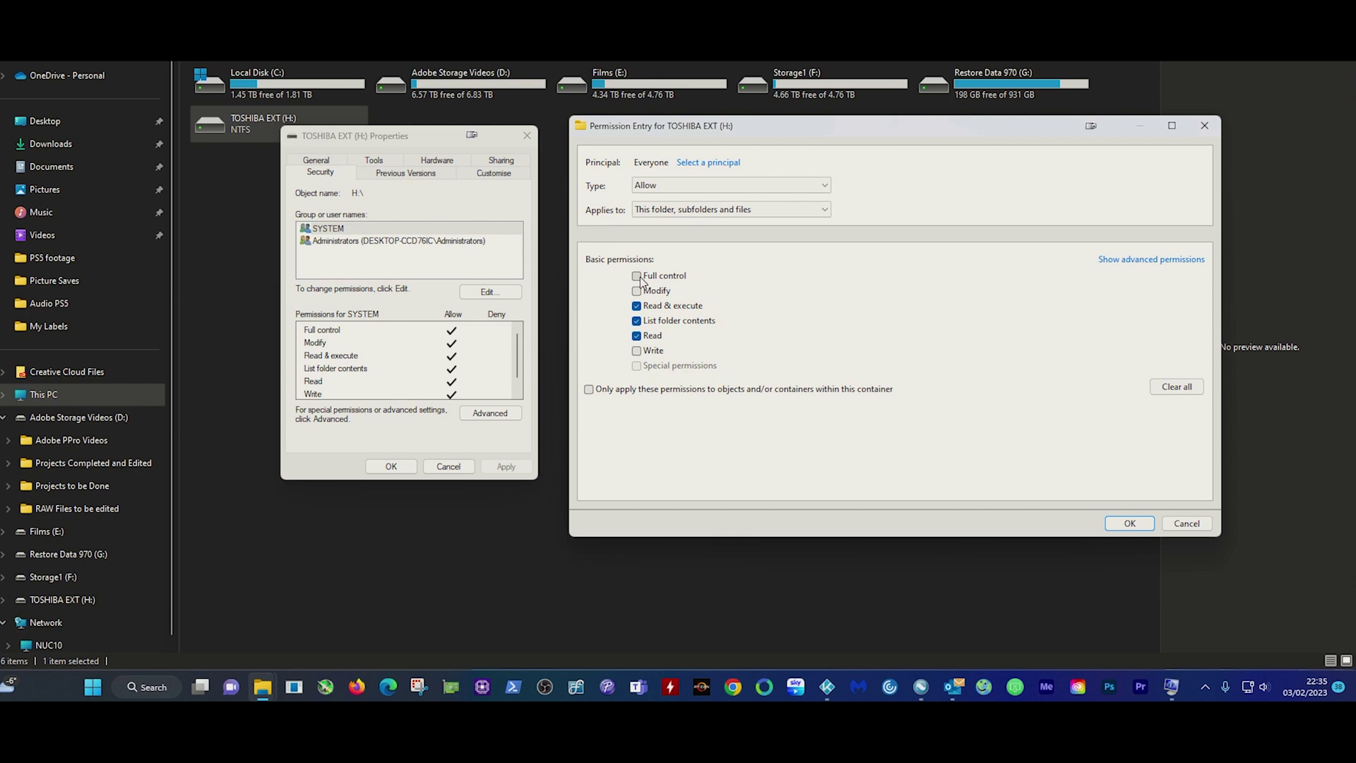
- Allow Everyone Full control over this folder, subfolders and files, and apply the new entry to the H: drive
click(638, 277)
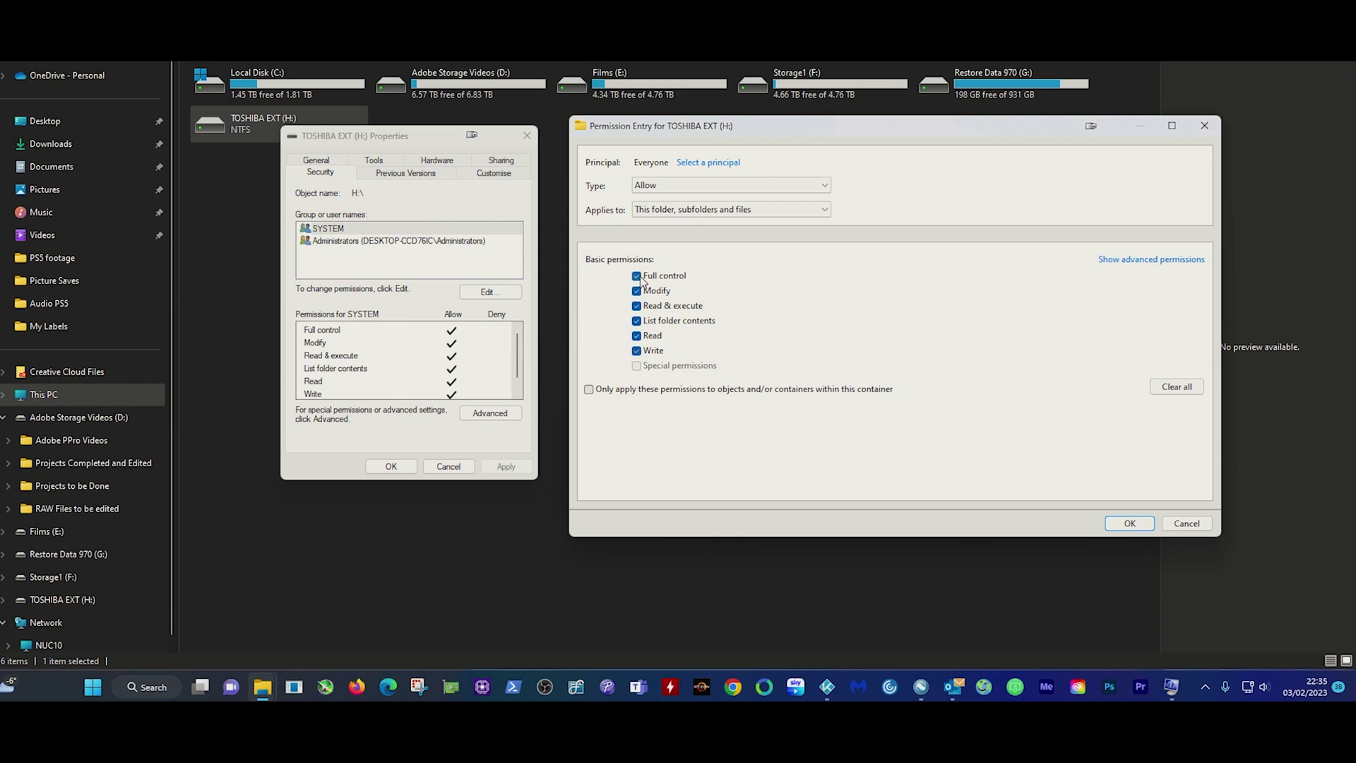
click(1129, 524)
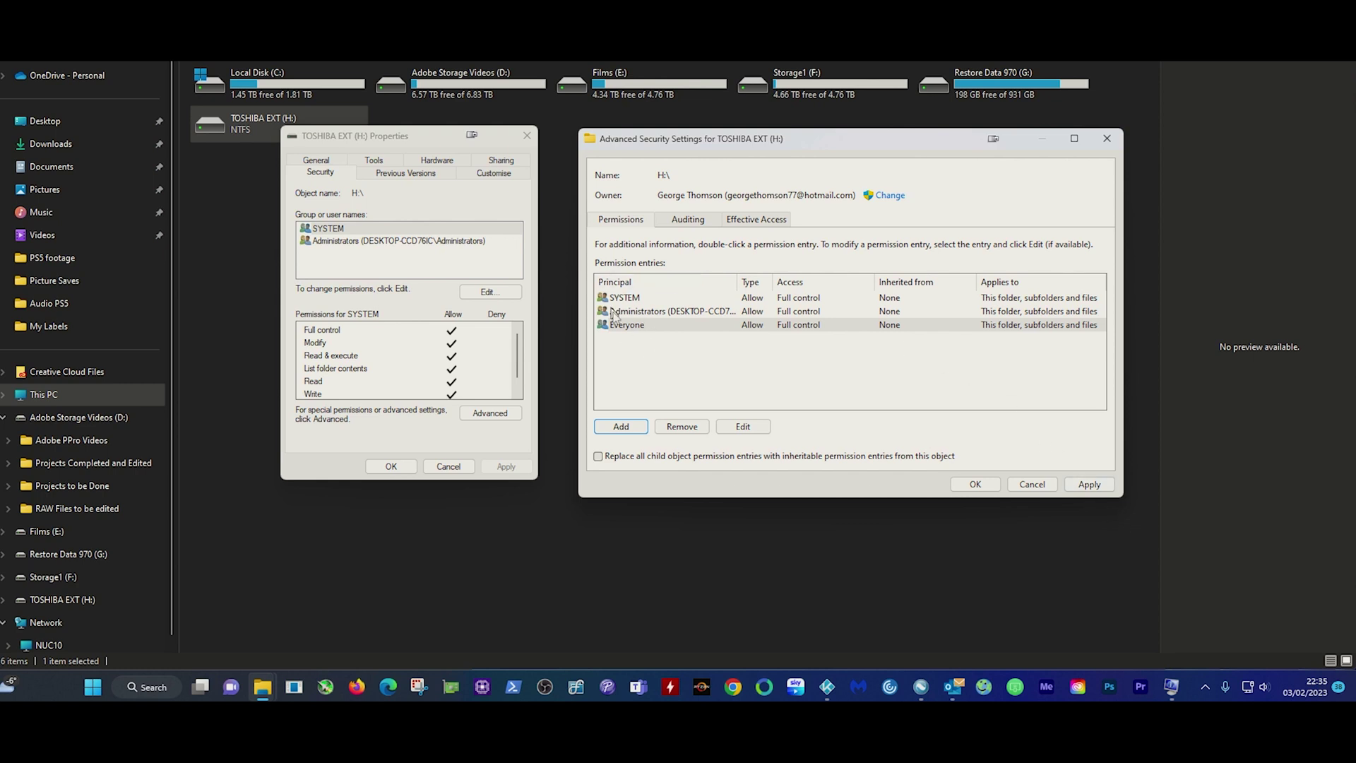
click(1092, 485)
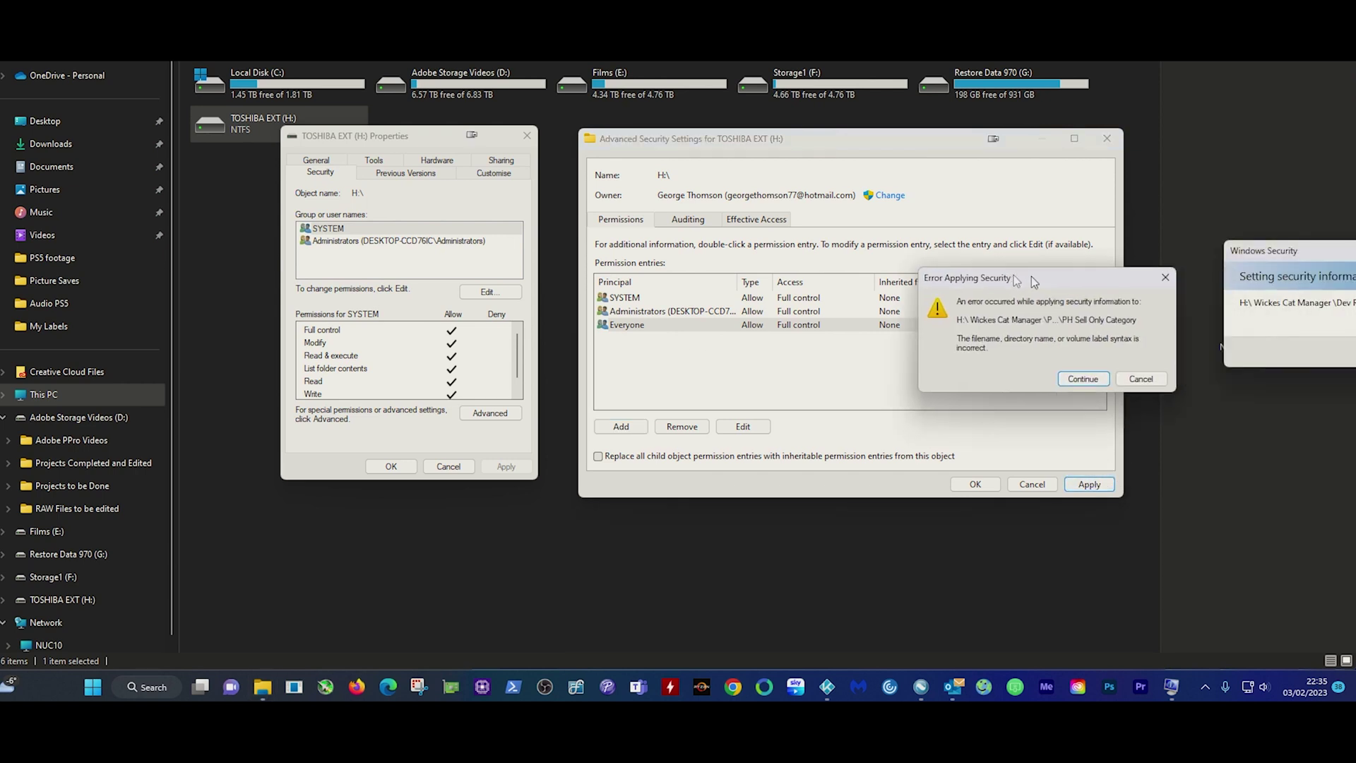
- Continue past each file error while the Everyone permission is applied to the contents of the H: drive
key(Return)
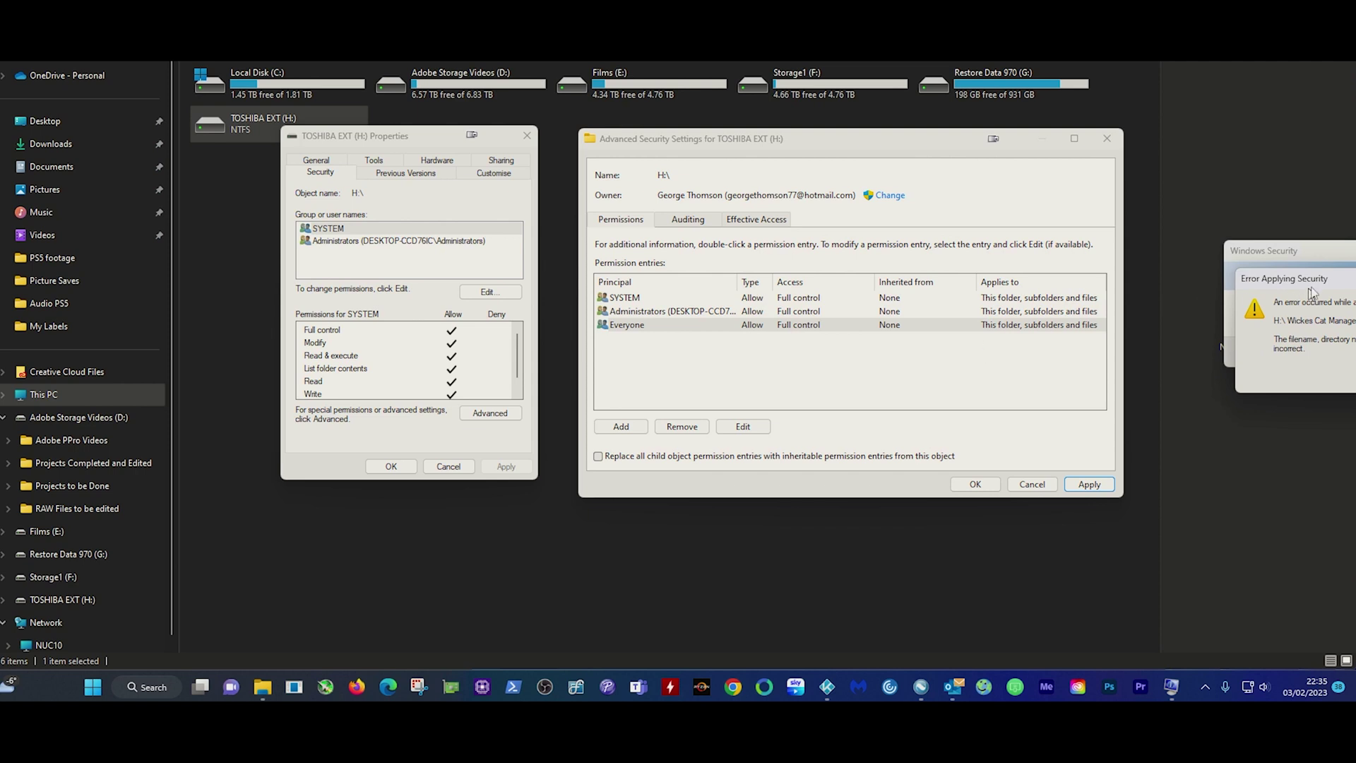
click(931, 354)
click(955, 347)
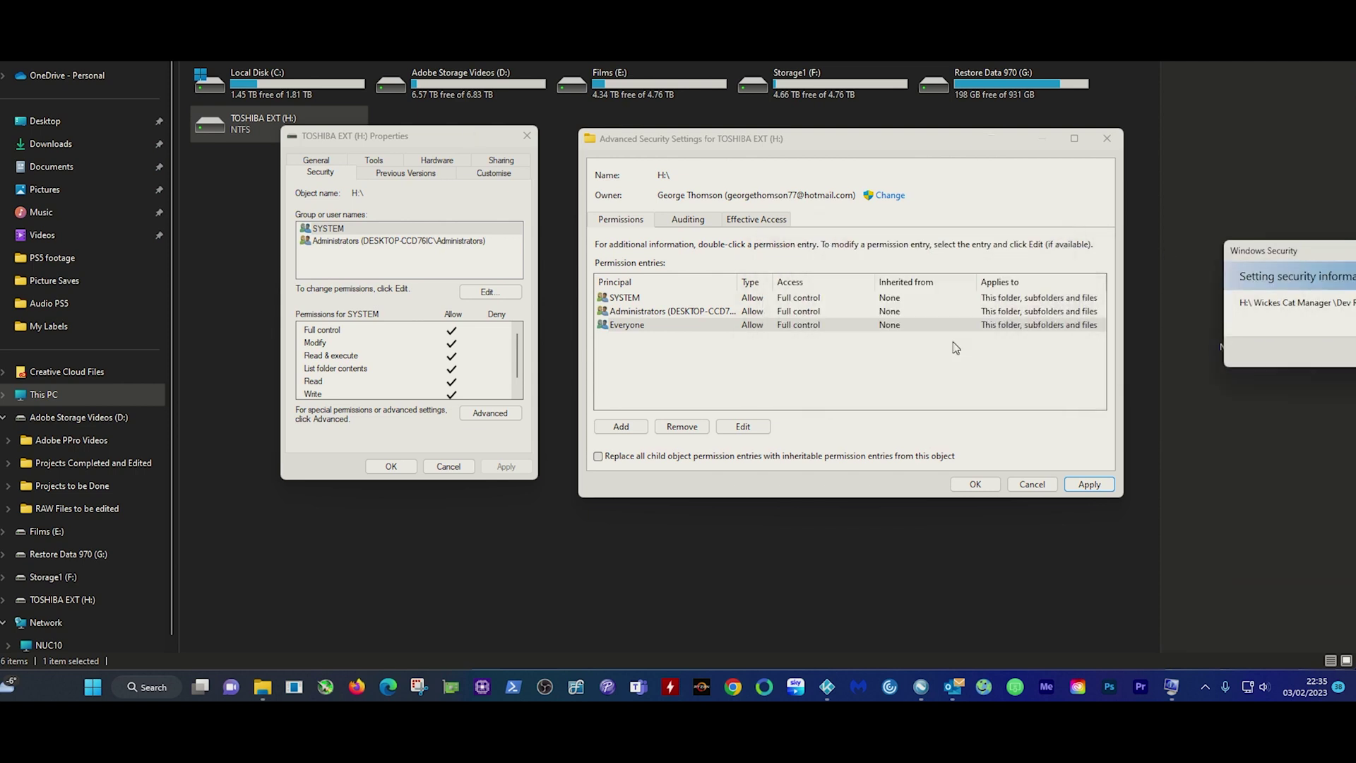
drag(1335, 253, 853, 244)
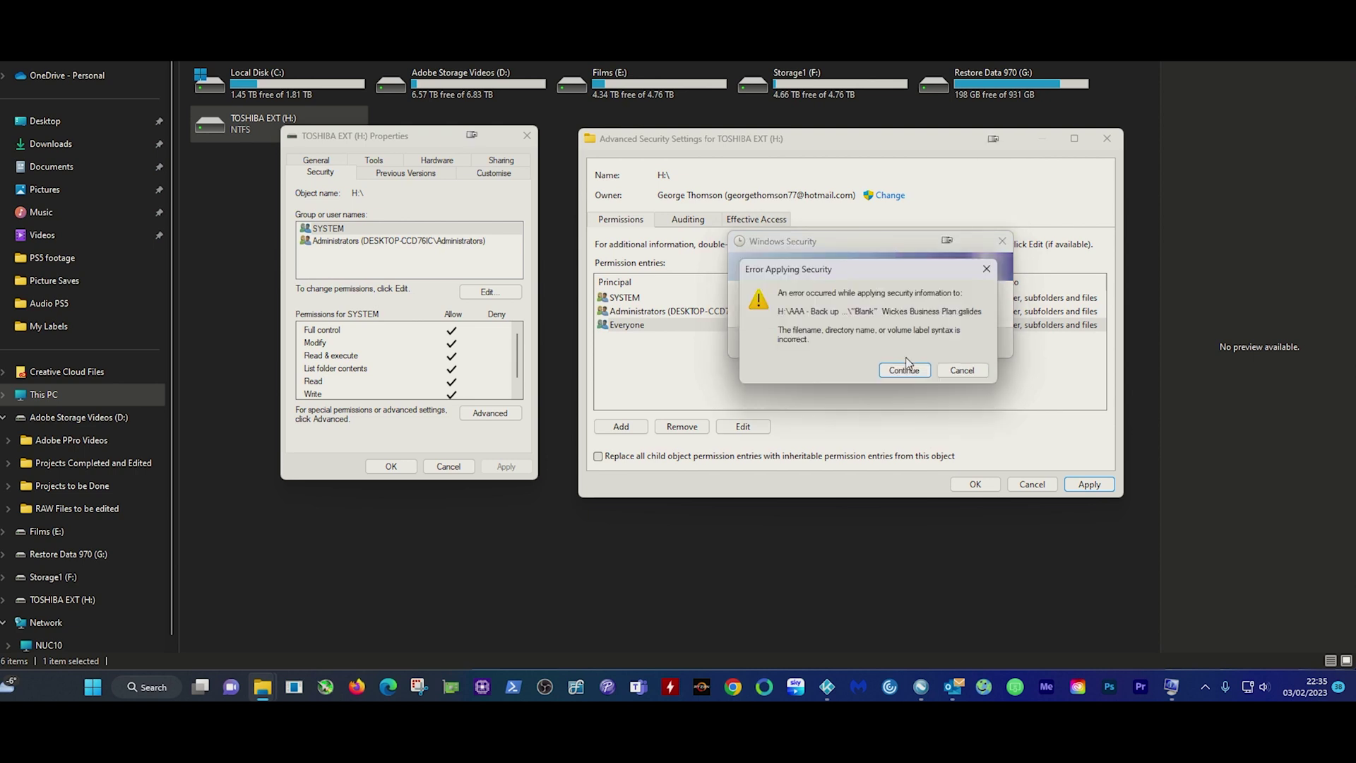
click(906, 367)
click(906, 371)
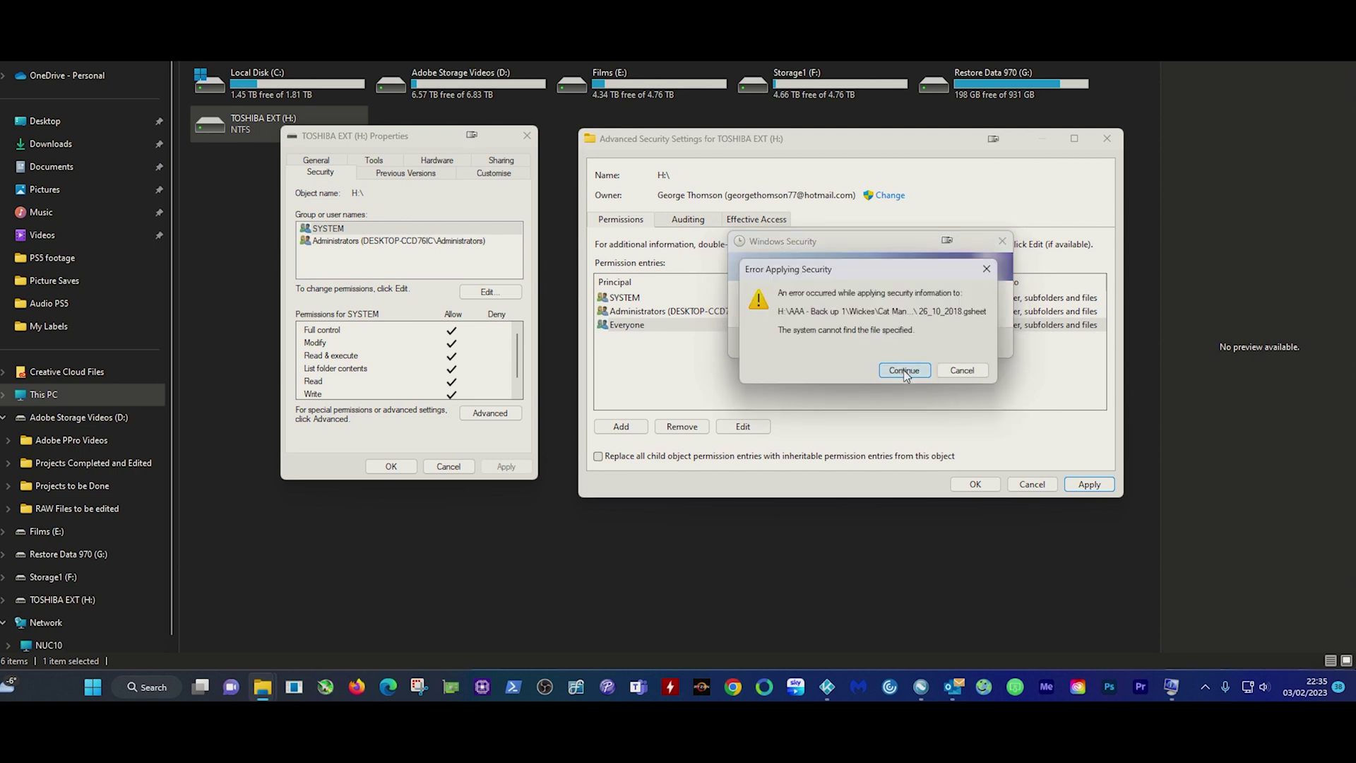
click(905, 372)
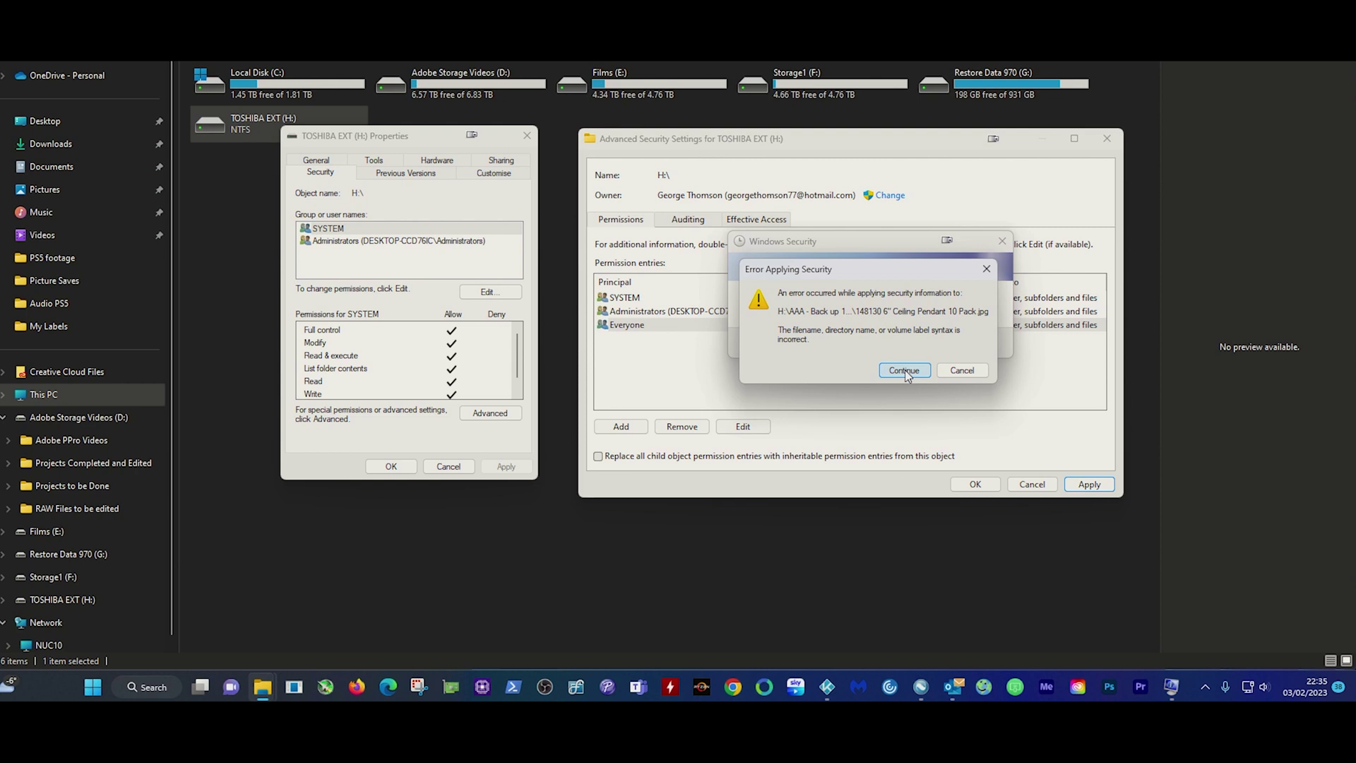
click(905, 371)
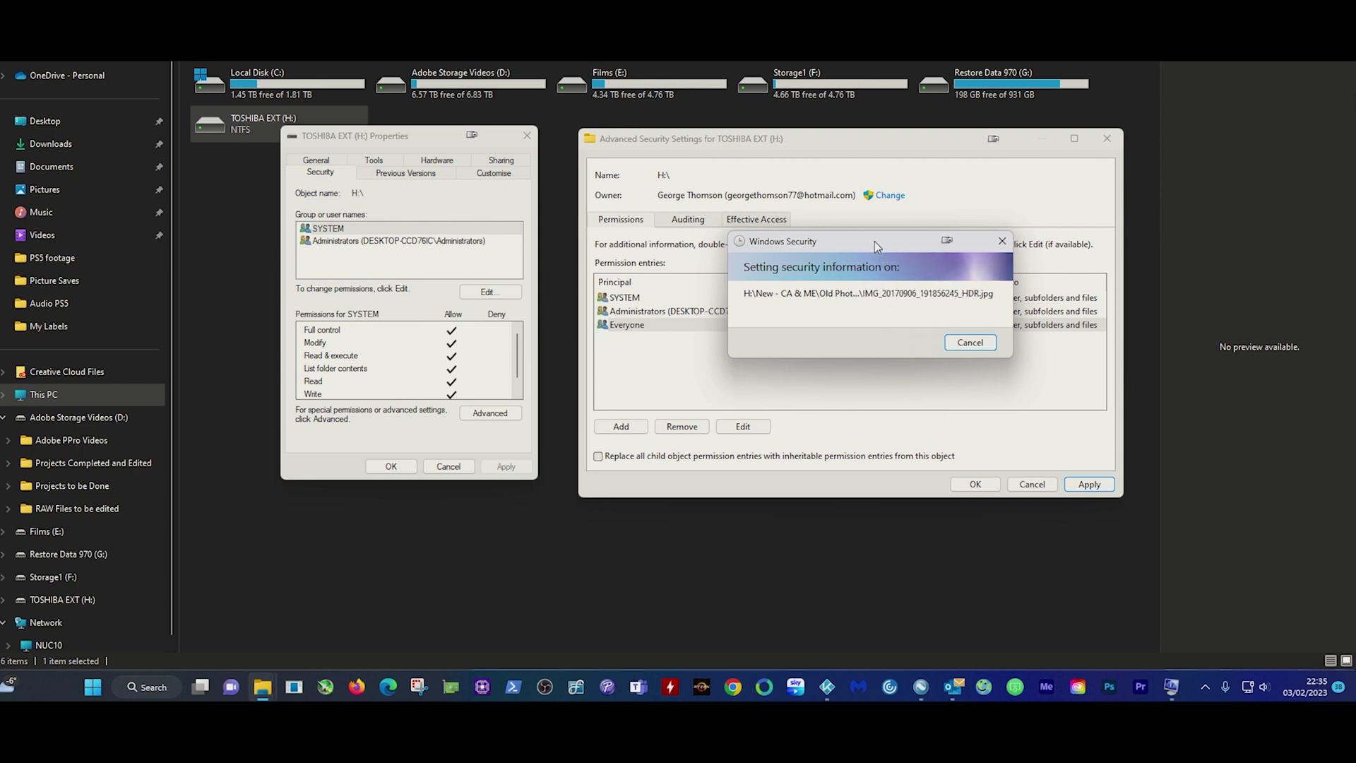
drag(874, 242, 843, 227)
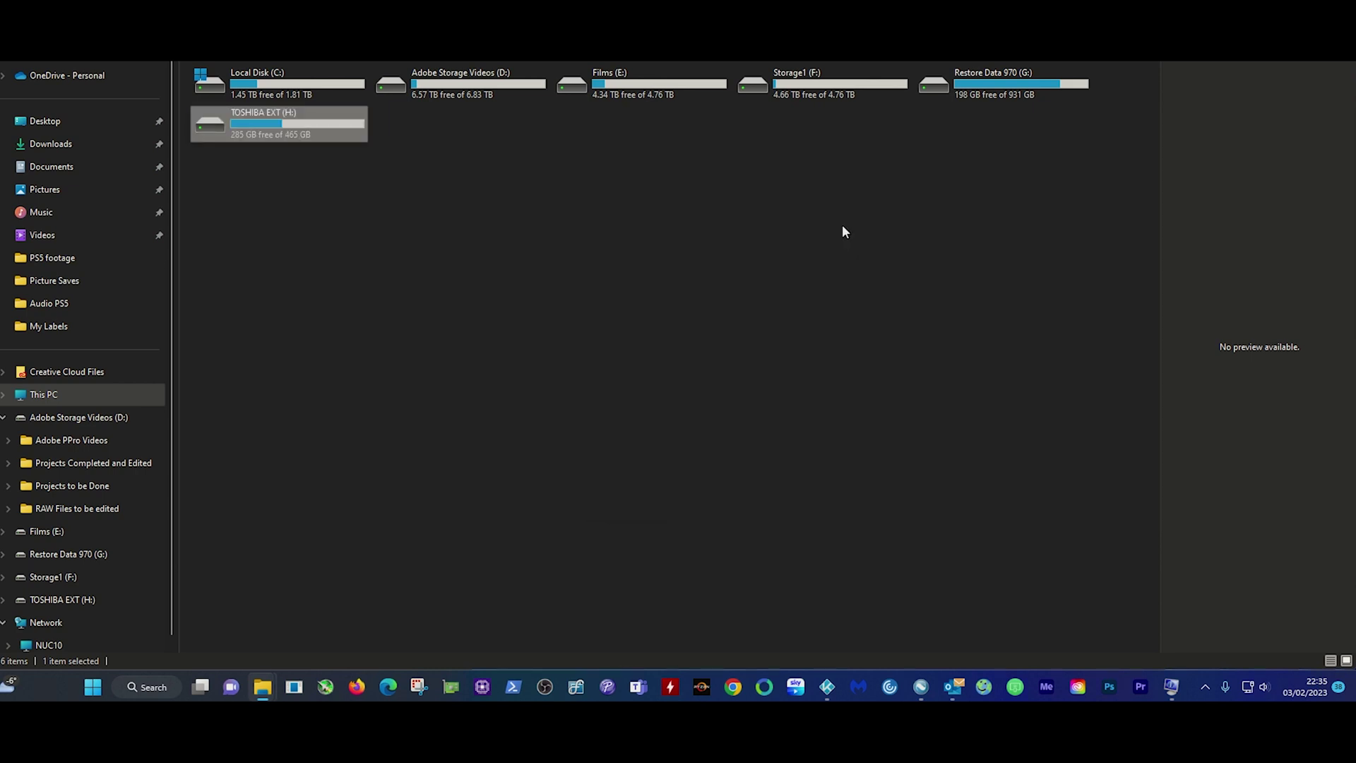
- Open the TOSHIBA EXT (H:) drive to check access to its folders and files, and return to This PC
click(523, 161)
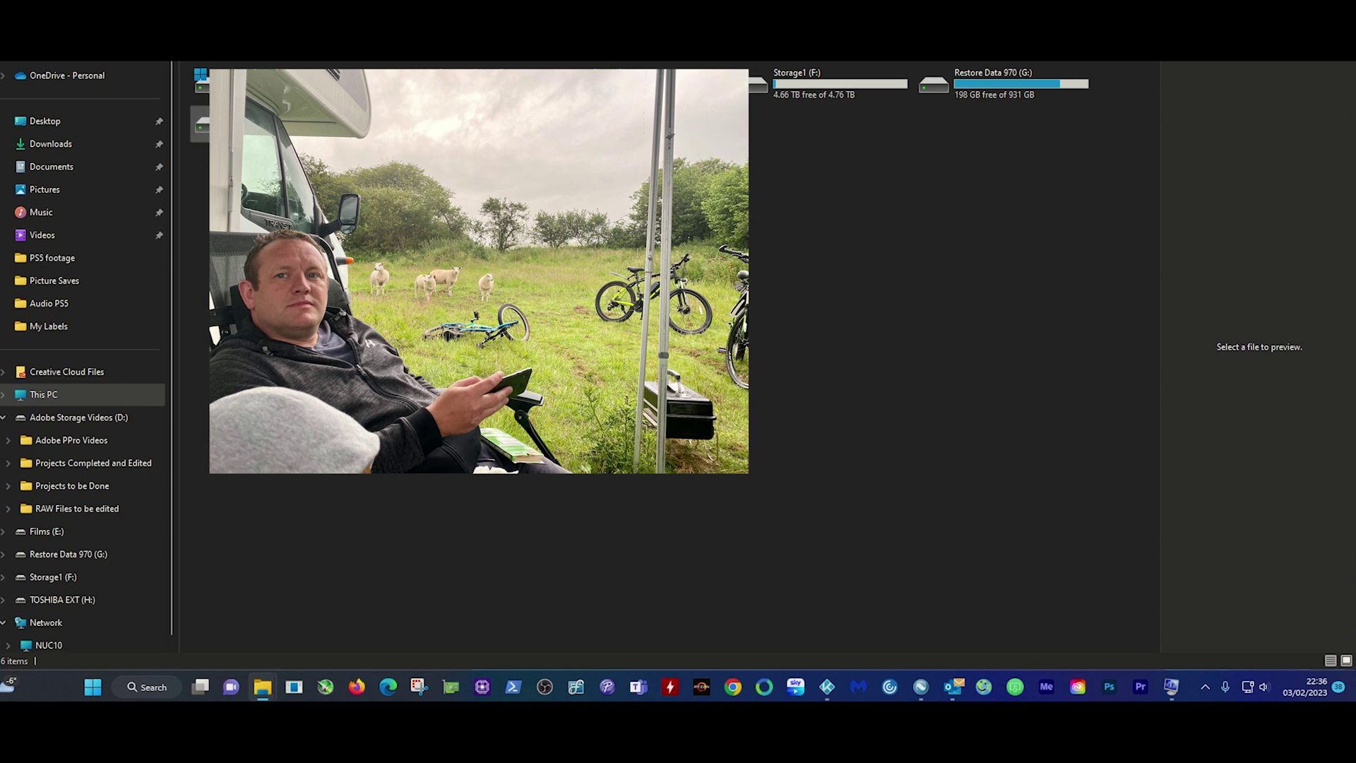
double_click(212, 123)
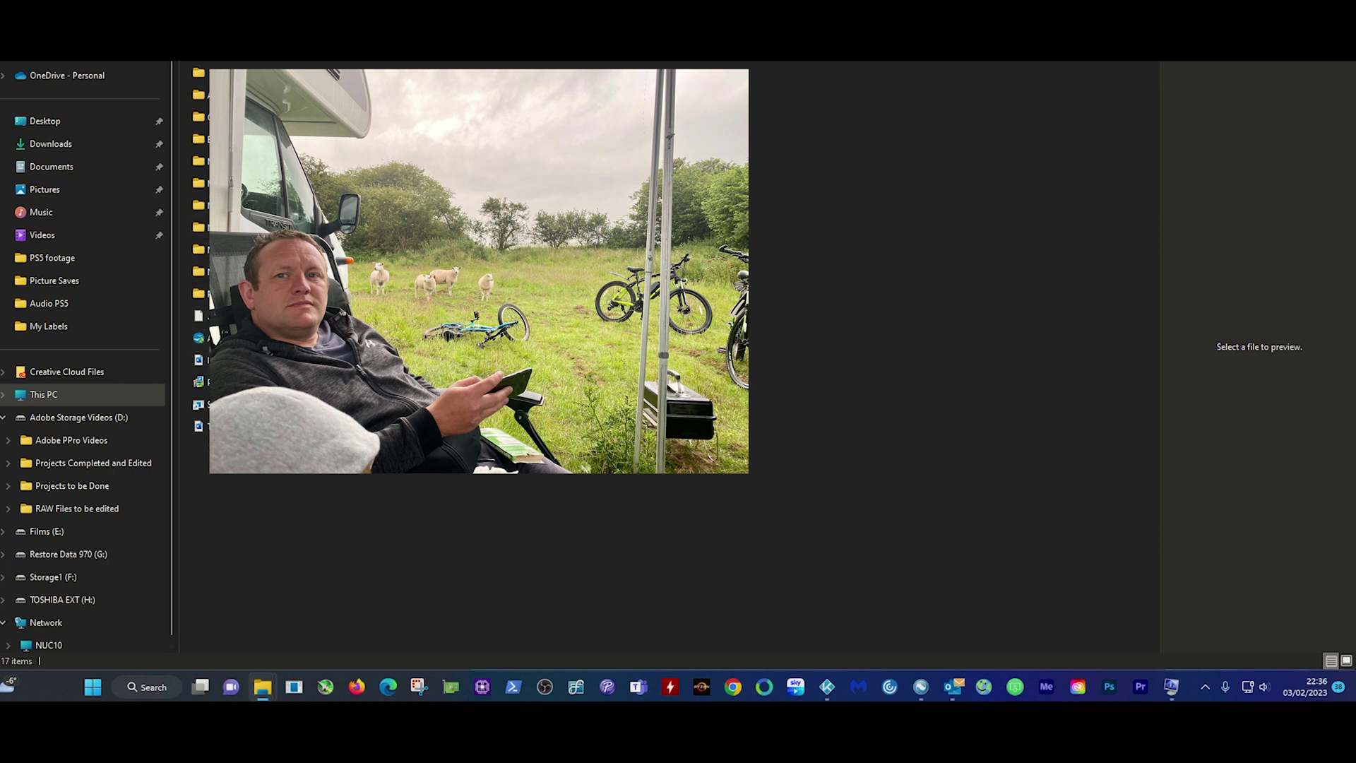
key(alt+Up)
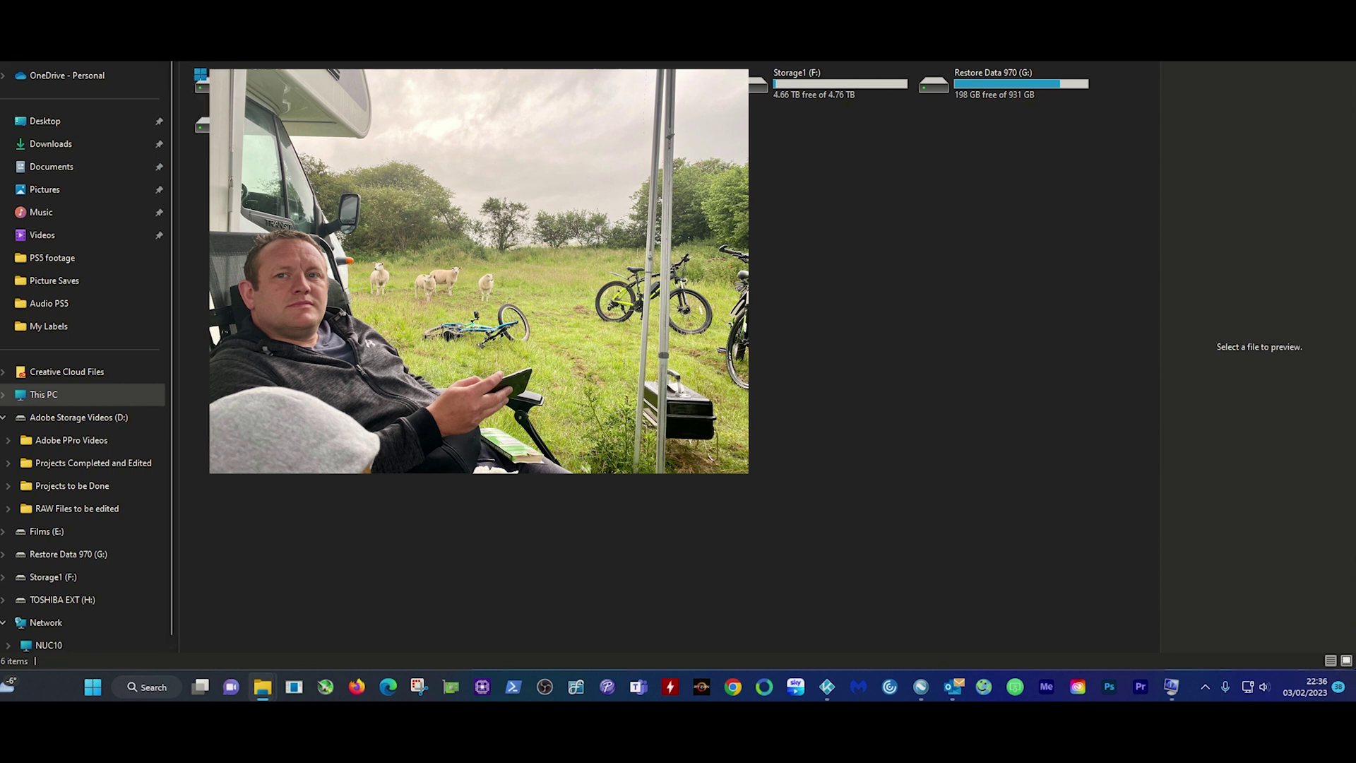